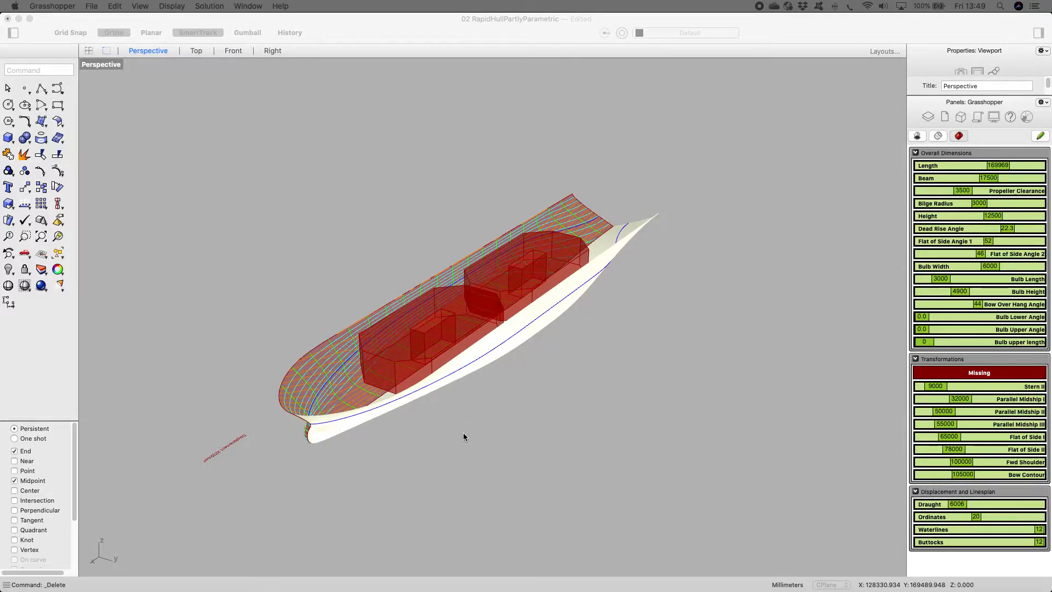
Step: Bring up the Grasshopper window with the Parametric Well Boat definition and enlarge it to fill the screen
{"action": "right_click_drag", "start_coordinate": [220, 379], "coordinate": [236, 383]}
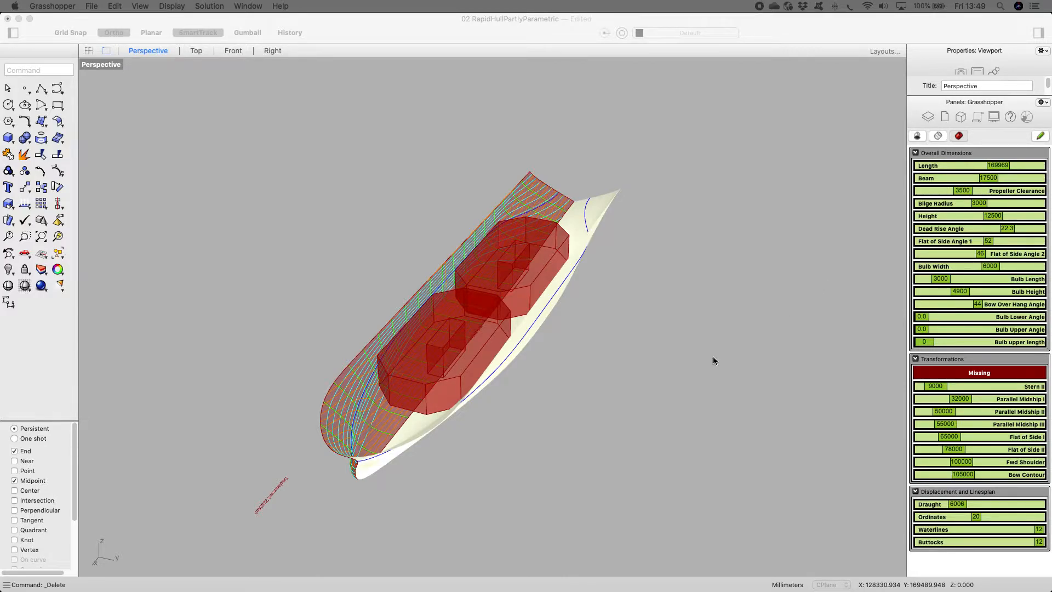
{"action": "right_click_drag", "start_coordinate": [305, 439], "coordinate": [476, 484]}
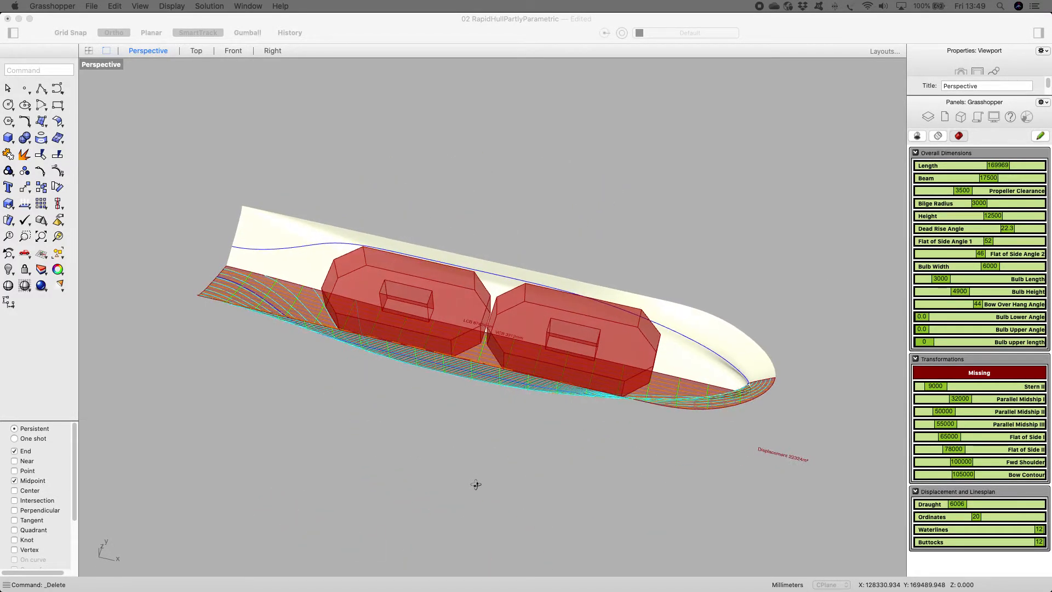
{"action": "left_click_drag", "start_coordinate": [1051, 274], "coordinate": [248, 110]}
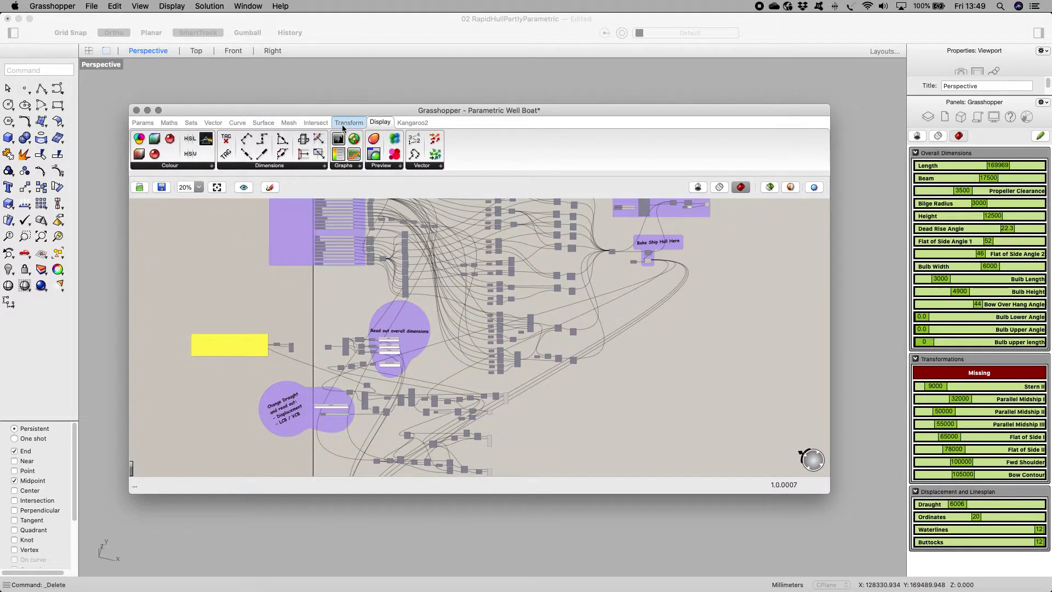
{"action": "left_click_drag", "start_coordinate": [359, 107], "coordinate": [231, 3]}
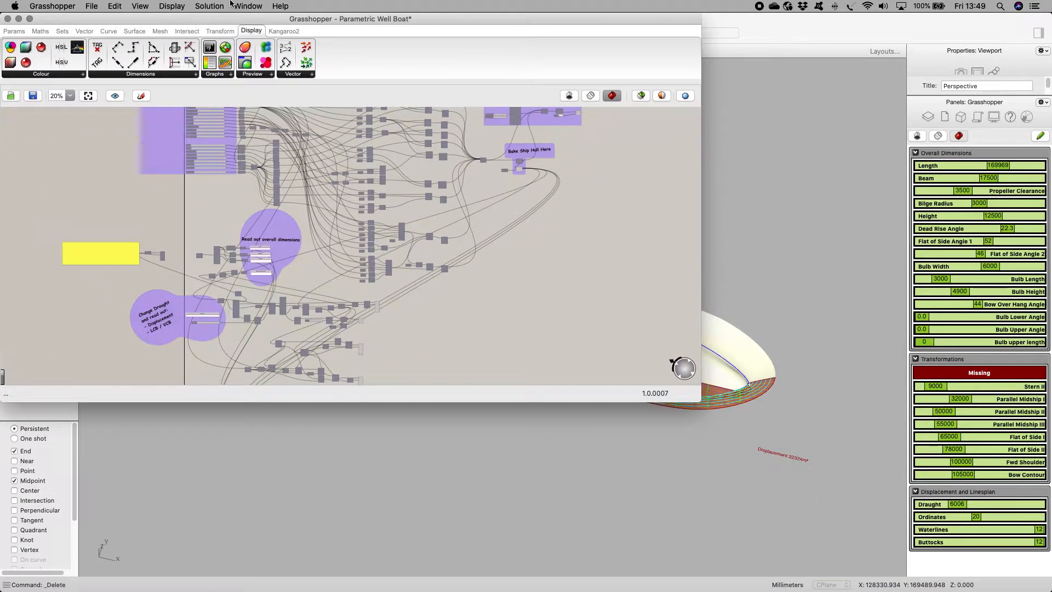
{"action": "left_click_drag", "start_coordinate": [697, 401], "coordinate": [1051, 591]}
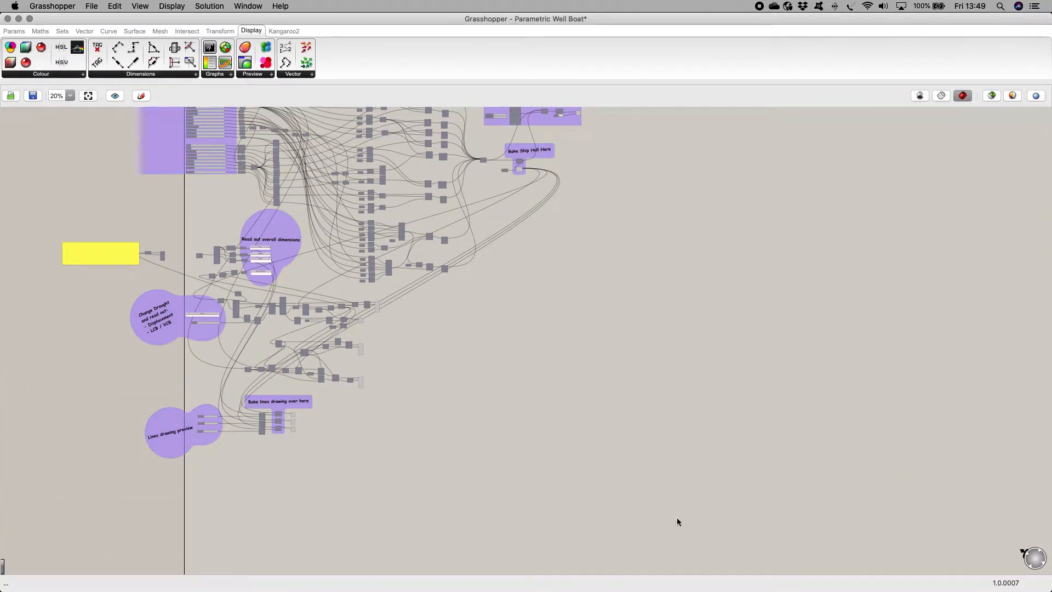
Step: Examine the sliders in the group that manipulates the ship hull's size and shape, from Length down to Bow Contour
{"action": "right_click_drag", "start_coordinate": [446, 320], "coordinate": [521, 394]}
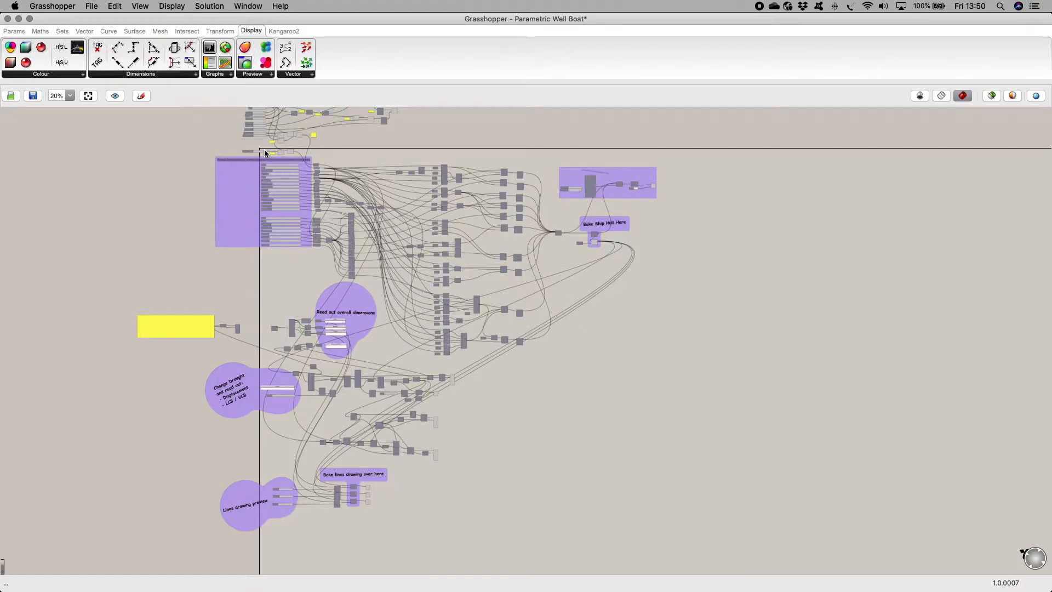
{"action": "scroll", "coordinate": [260, 159], "scroll_direction": "up", "scroll_amount": 6}
{"action": "scroll", "coordinate": [260, 159], "scroll_direction": "up", "scroll_amount": 2}
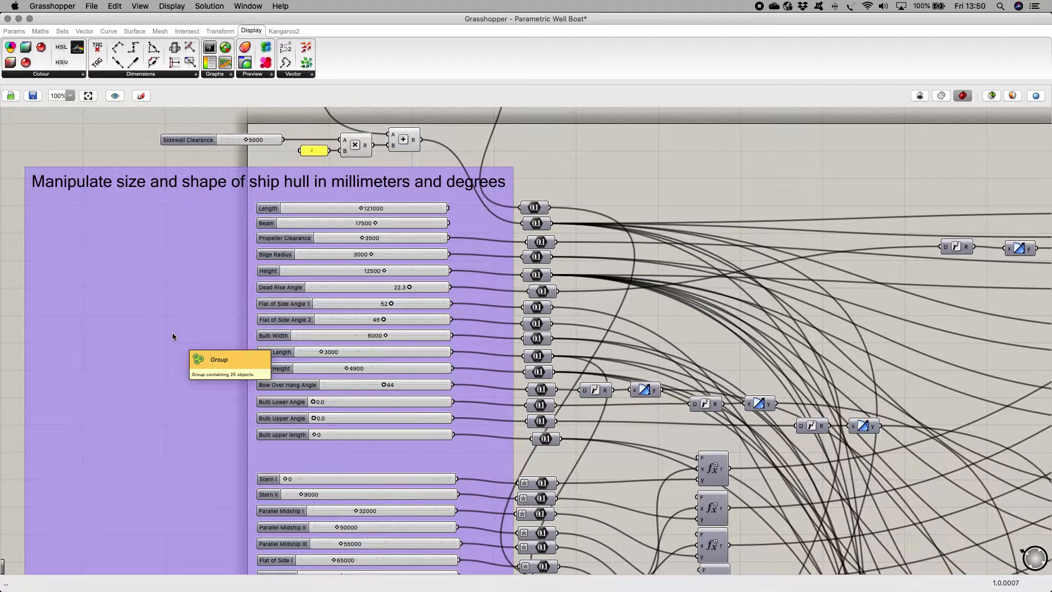
{"action": "right_click_drag", "start_coordinate": [126, 398], "coordinate": [123, 354]}
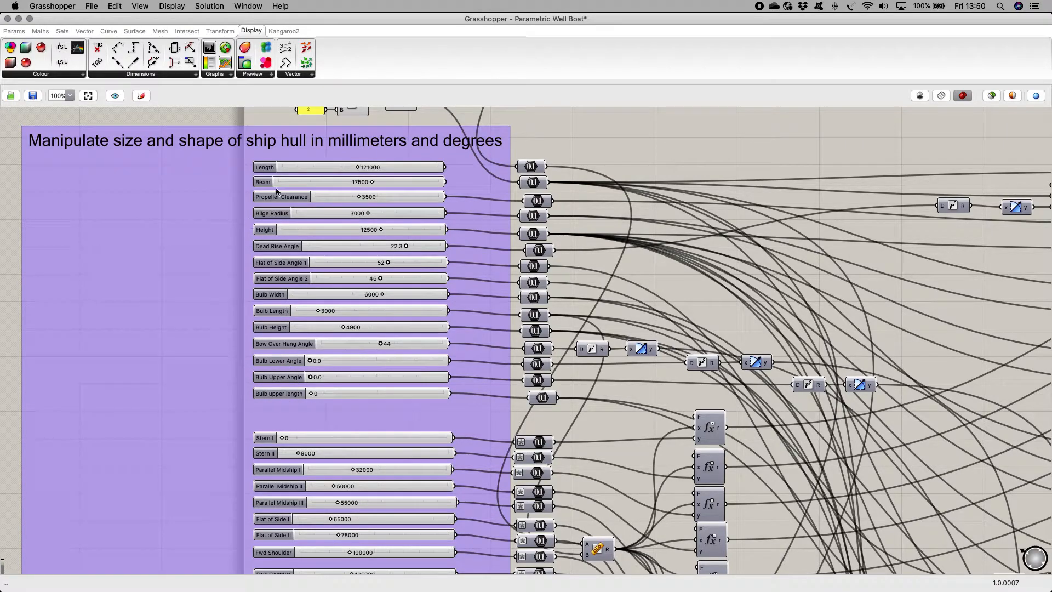
{"action": "right_click_drag", "start_coordinate": [205, 491], "coordinate": [200, 389]}
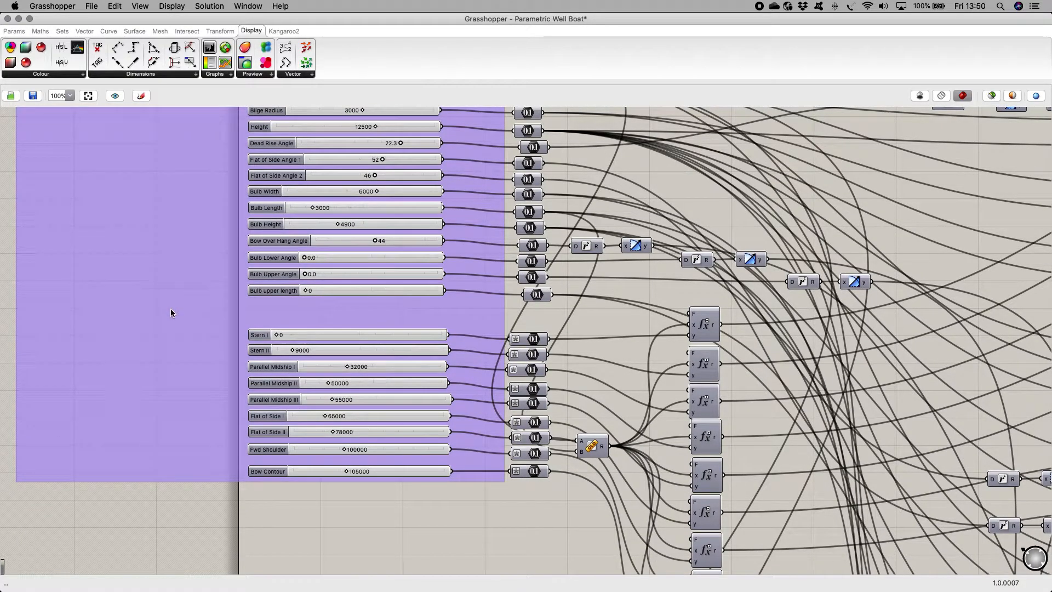
{"action": "right_click_drag", "start_coordinate": [137, 284], "coordinate": [65, 326]}
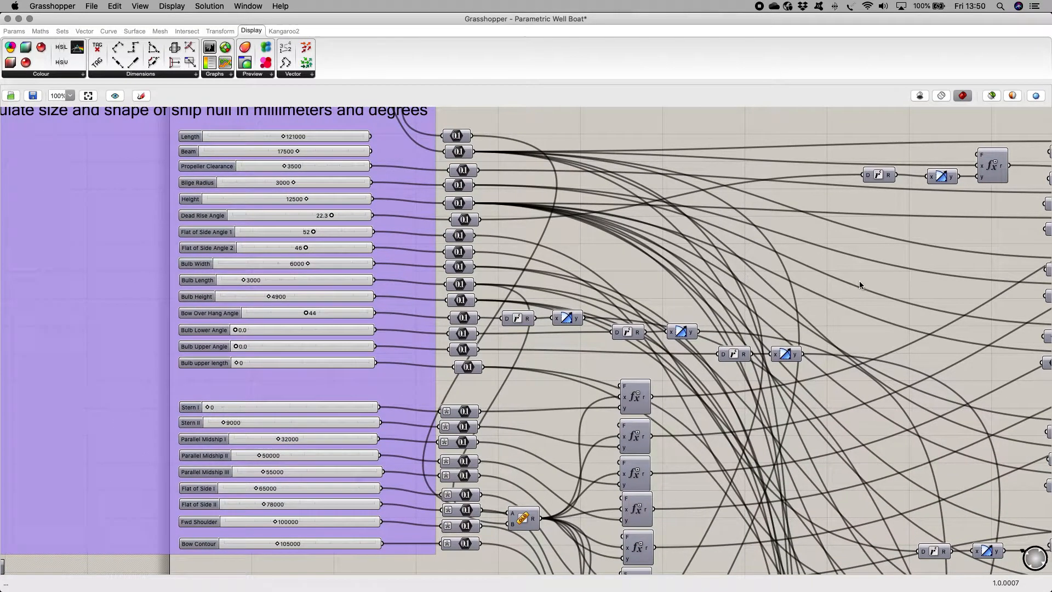
{"action": "right_click_drag", "start_coordinate": [849, 262], "coordinate": [1035, 200]}
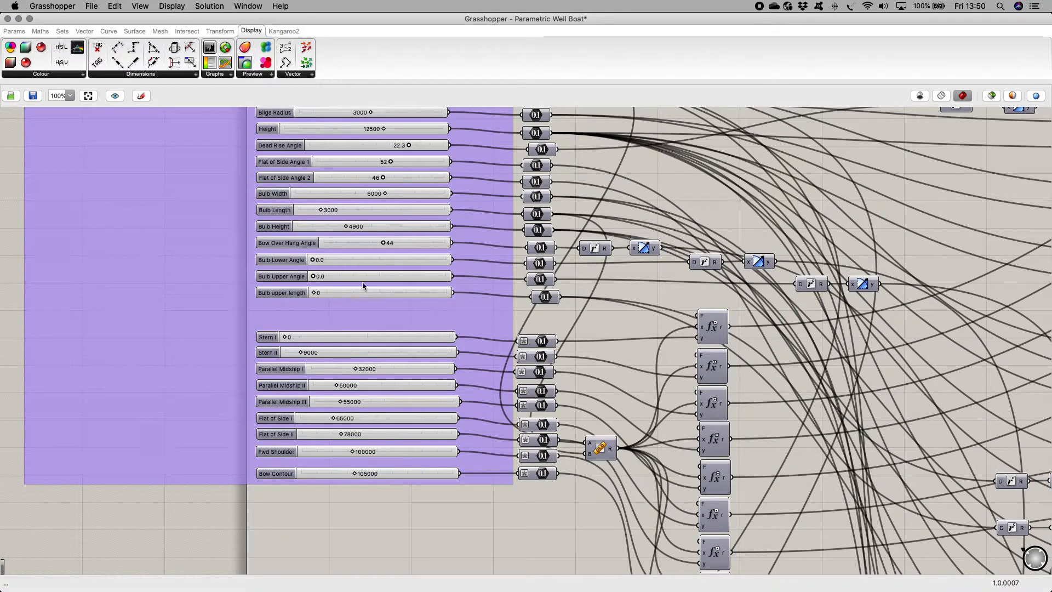
Step: Narrow the Grasshopper window so it covers only the right half of the screen
{"action": "mouse_move", "coordinate": [239, 20]}
{"action": "left_mouse_down"}
{"action": "mouse_move", "coordinate": [975, 4]}
{"action": "mouse_move", "coordinate": [222, 4]}
{"action": "mouse_move", "coordinate": [238, 5]}
{"action": "left_mouse_up"}
{"action": "left_click_drag", "start_coordinate": [3, 131], "coordinate": [497, 149]}
Step: Resize the Rhino window to fill the left half of the screen beside Grasshopper and hide its Properties and Grasshopper panels
{"action": "left_click", "coordinate": [412, 37]}
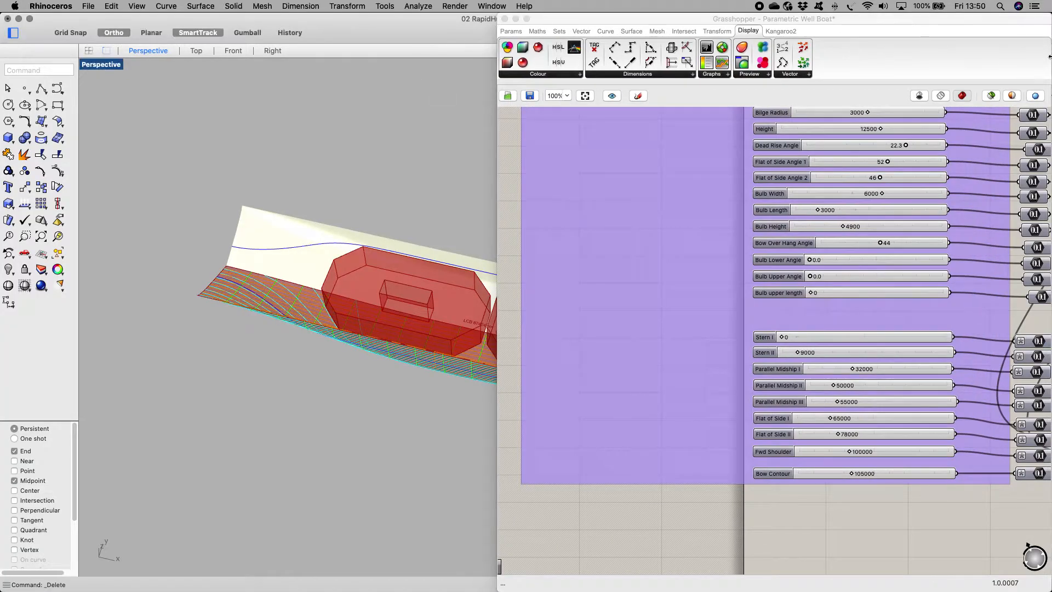
{"action": "left_click_drag", "start_coordinate": [447, 25], "coordinate": [5, 132]}
{"action": "left_click_drag", "start_coordinate": [404, 133], "coordinate": [271, 79]}
{"action": "left_click_drag", "start_coordinate": [457, 69], "coordinate": [480, 15]}
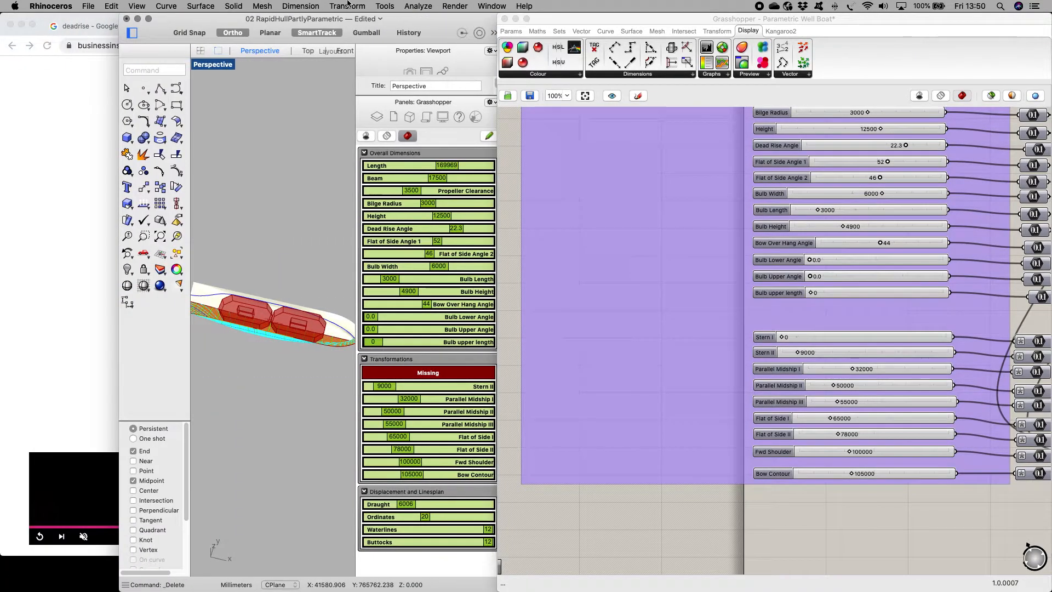
{"action": "left_click_drag", "start_coordinate": [368, 19], "coordinate": [253, 23]}
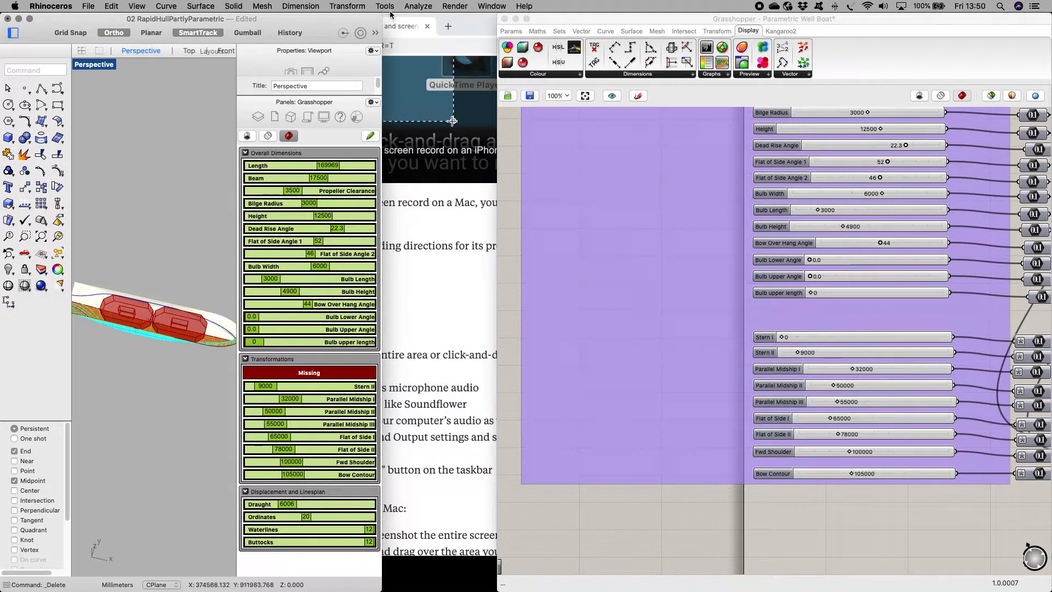
{"action": "left_click_drag", "start_coordinate": [382, 17], "coordinate": [494, 6]}
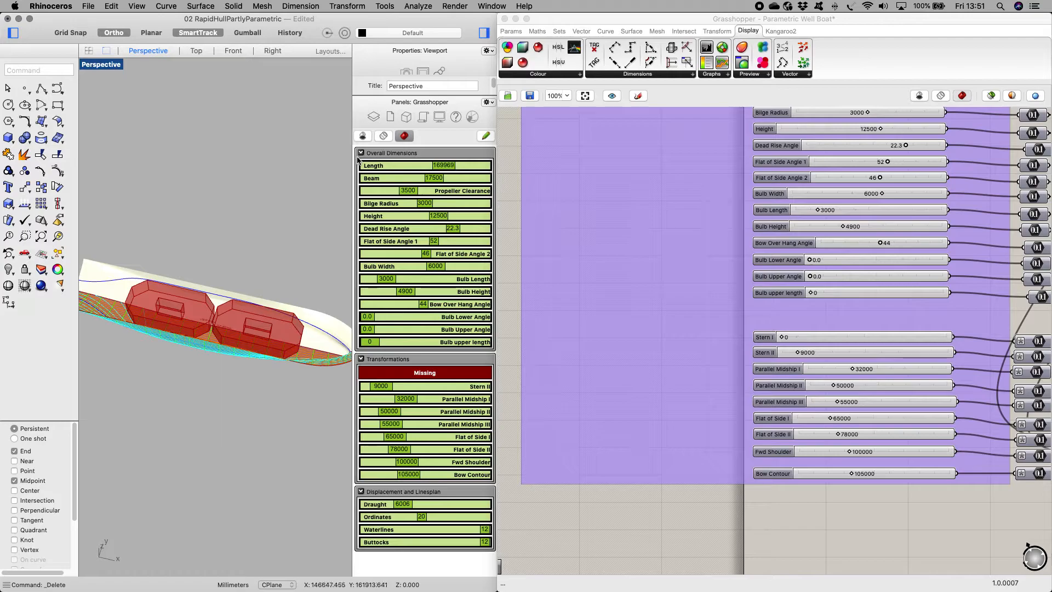
{"action": "left_click", "coordinate": [484, 33]}
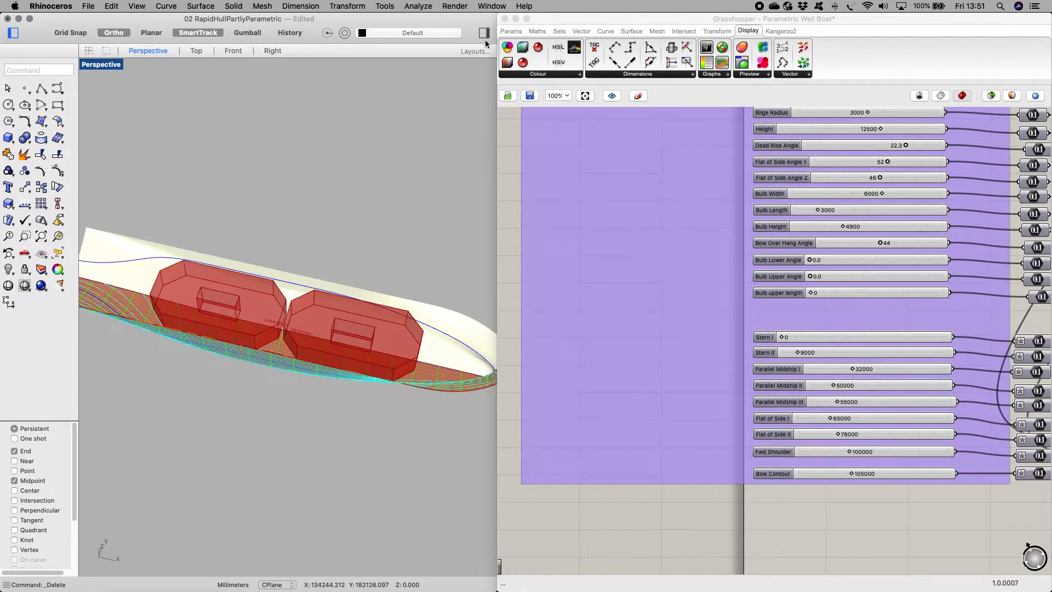
Step: Show the hull's bulbous bow from the side in the Perspective view and raise the Bulb Height to 7924
{"action": "right_click_drag", "start_coordinate": [457, 480], "coordinate": [351, 390]}
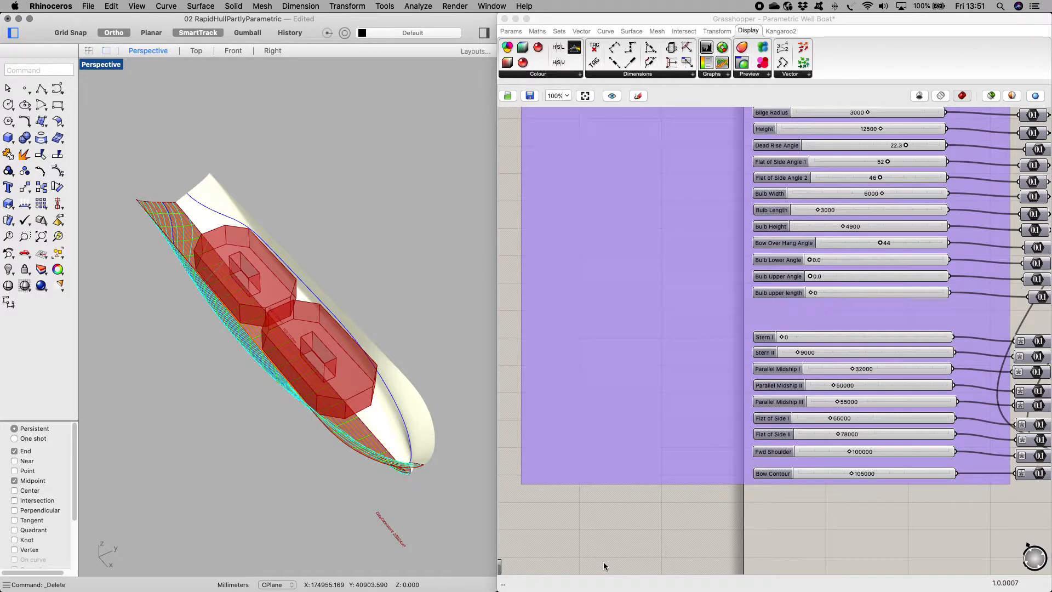
{"action": "scroll", "coordinate": [617, 532], "scroll_direction": "down", "scroll_amount": 1}
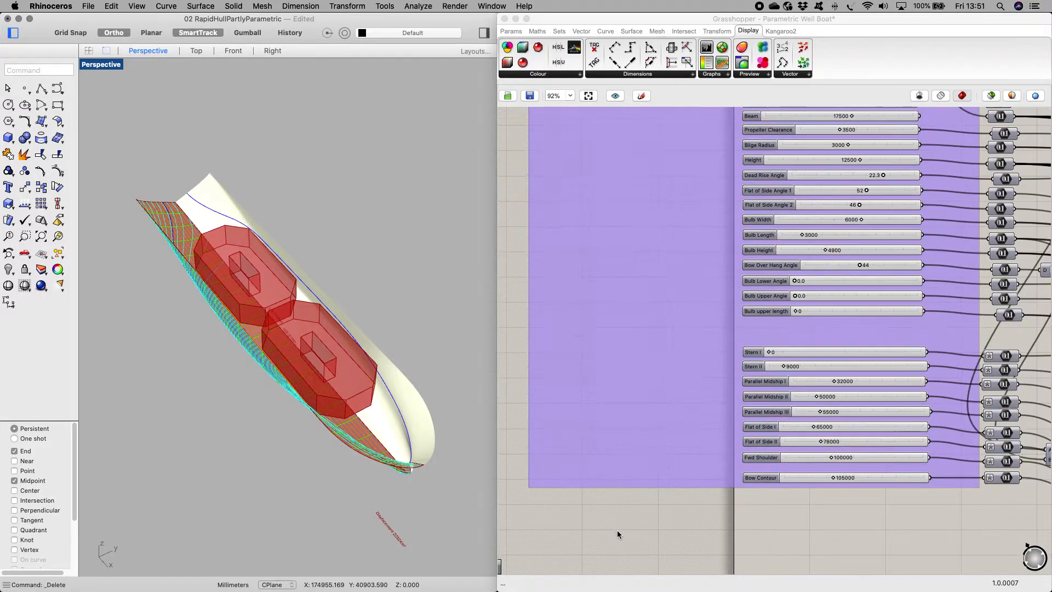
{"action": "scroll", "coordinate": [421, 487], "scroll_direction": "up", "scroll_amount": 3}
{"action": "scroll", "coordinate": [421, 488], "scroll_direction": "up", "scroll_amount": 8}
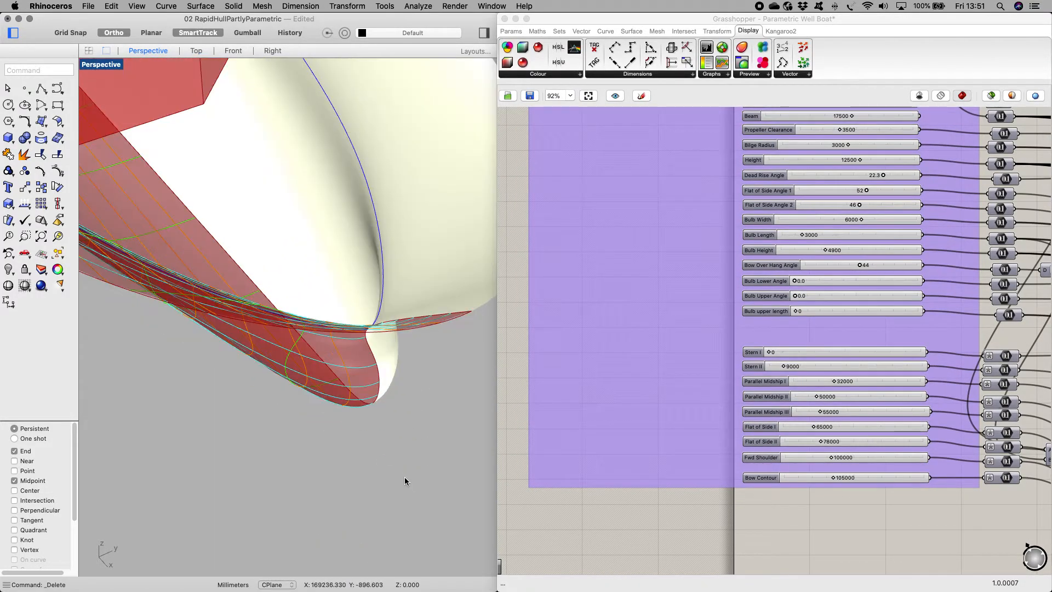
{"action": "scroll", "coordinate": [392, 467], "scroll_direction": "down", "scroll_amount": 6}
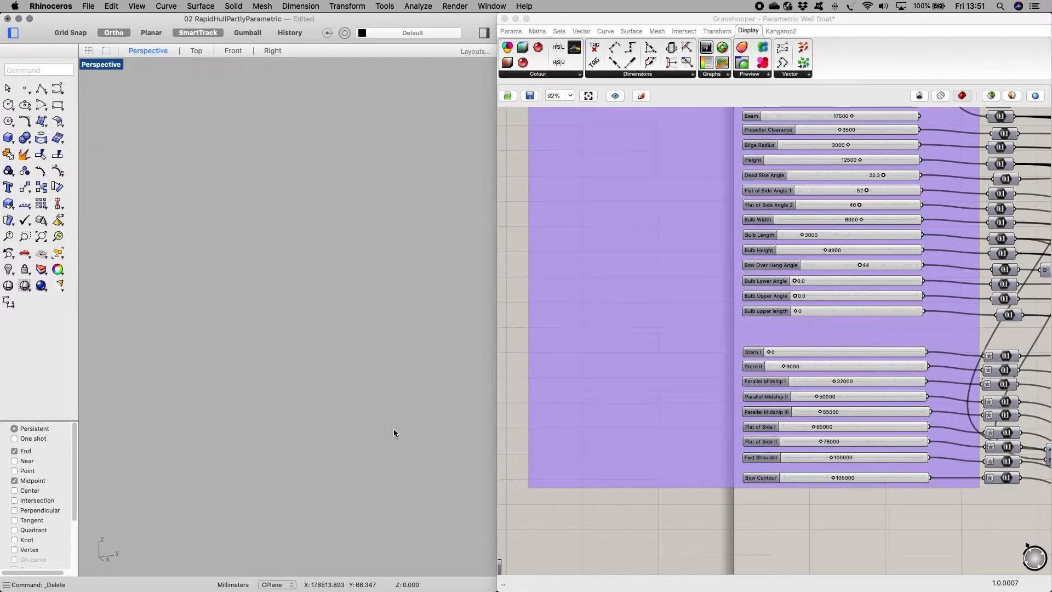
{"action": "scroll", "coordinate": [356, 298], "scroll_direction": "up", "scroll_amount": 4}
{"action": "right_click_drag", "start_coordinate": [356, 299], "coordinate": [348, 336]}
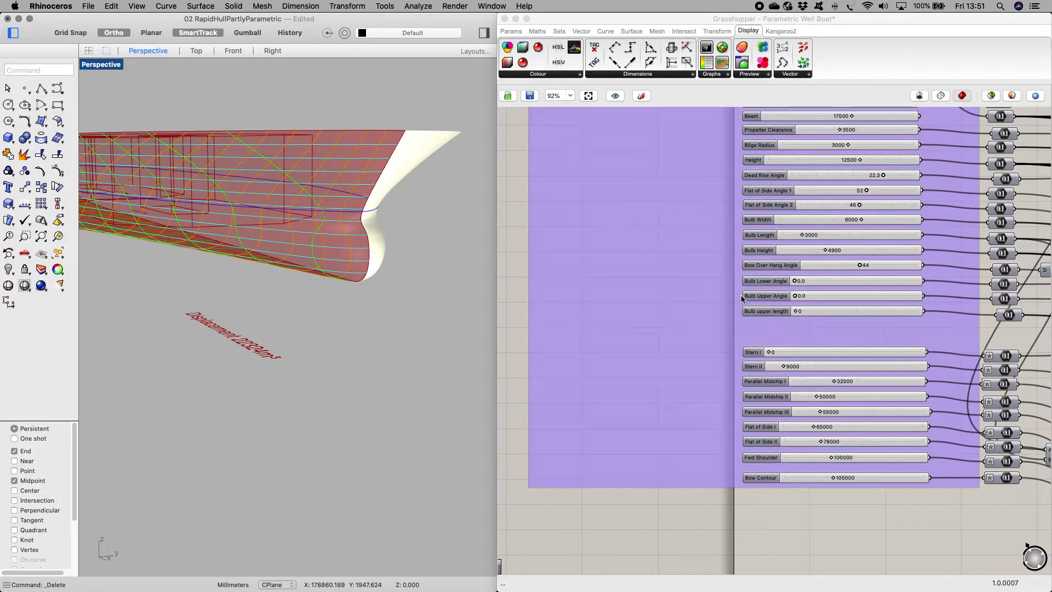
{"action": "left_click", "coordinate": [844, 249]}
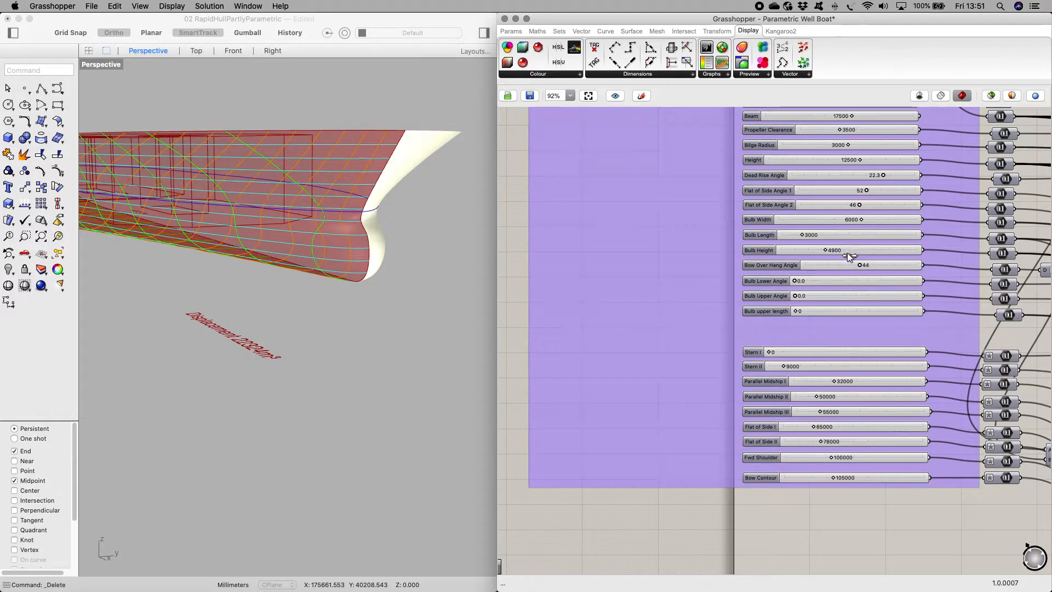
{"action": "key", "text": "Right"}
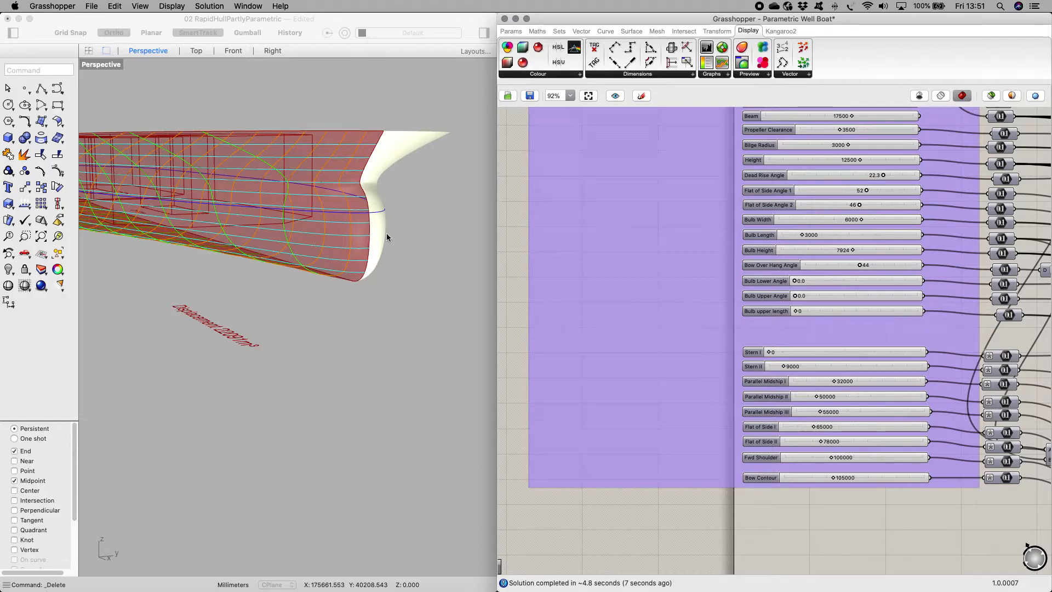
Step: Set the Bulb Height back to 4900
{"action": "double_click", "coordinate": [832, 250]}
{"action": "type", "text": "1900"}
{"action": "key", "text": "BackSpace"}
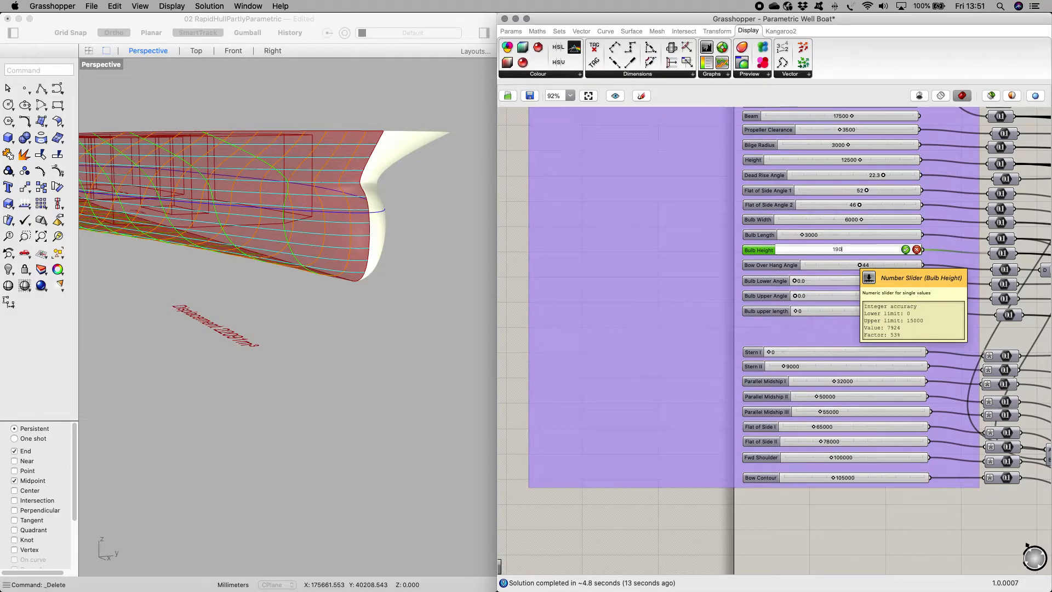
{"action": "type", "text": "4900"}
{"action": "key", "text": "Return"}
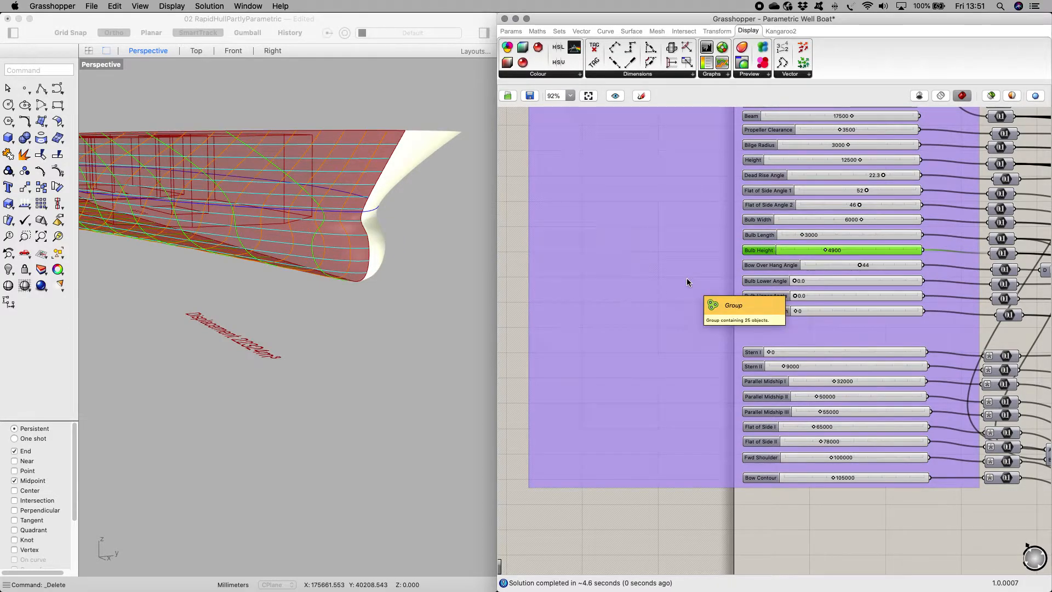
Step: Examine the tank dimension, spacing and clearance sliders above the hull group and the tanks inside the hull model
{"action": "right_click_drag", "start_coordinate": [426, 254], "coordinate": [406, 292]}
{"action": "scroll", "coordinate": [405, 293], "scroll_direction": "down", "scroll_amount": 5}
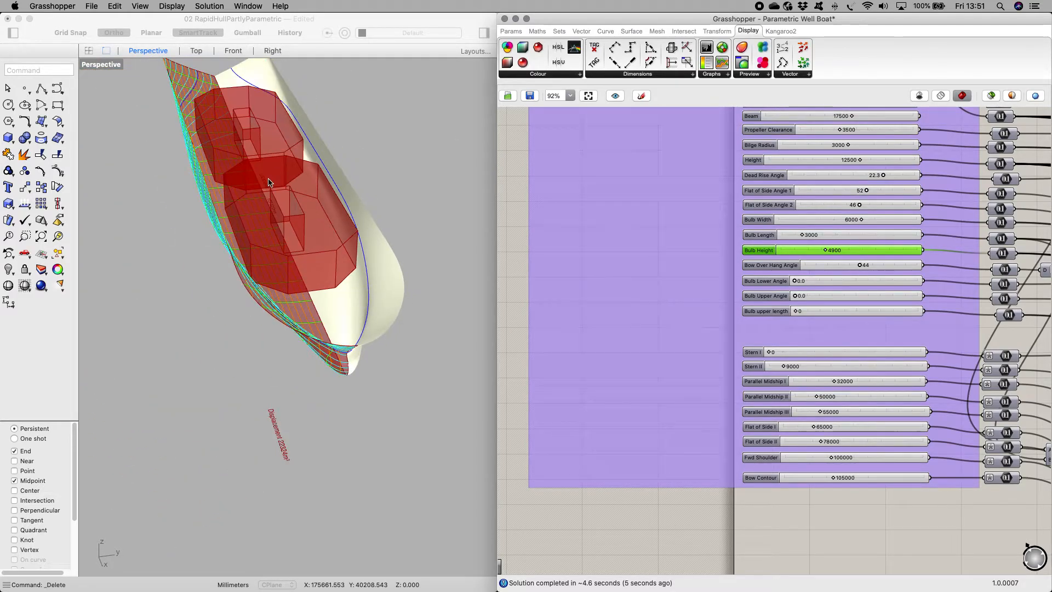
{"action": "scroll", "coordinate": [271, 187], "scroll_direction": "up", "scroll_amount": 3}
{"action": "scroll", "coordinate": [549, 557], "scroll_direction": "down", "scroll_amount": 4}
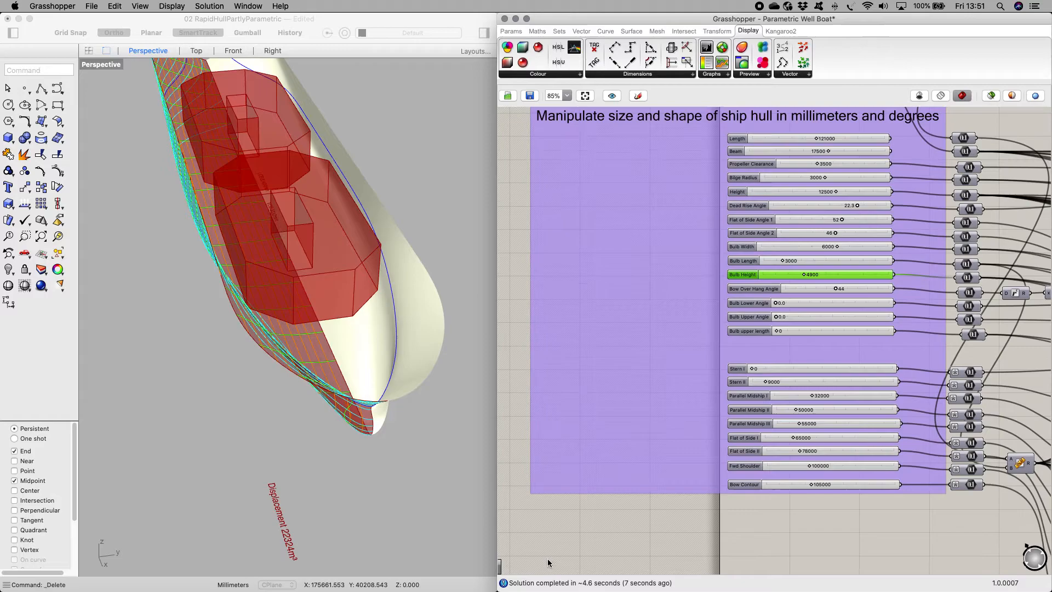
{"action": "scroll", "coordinate": [542, 554], "scroll_direction": "down", "scroll_amount": 3}
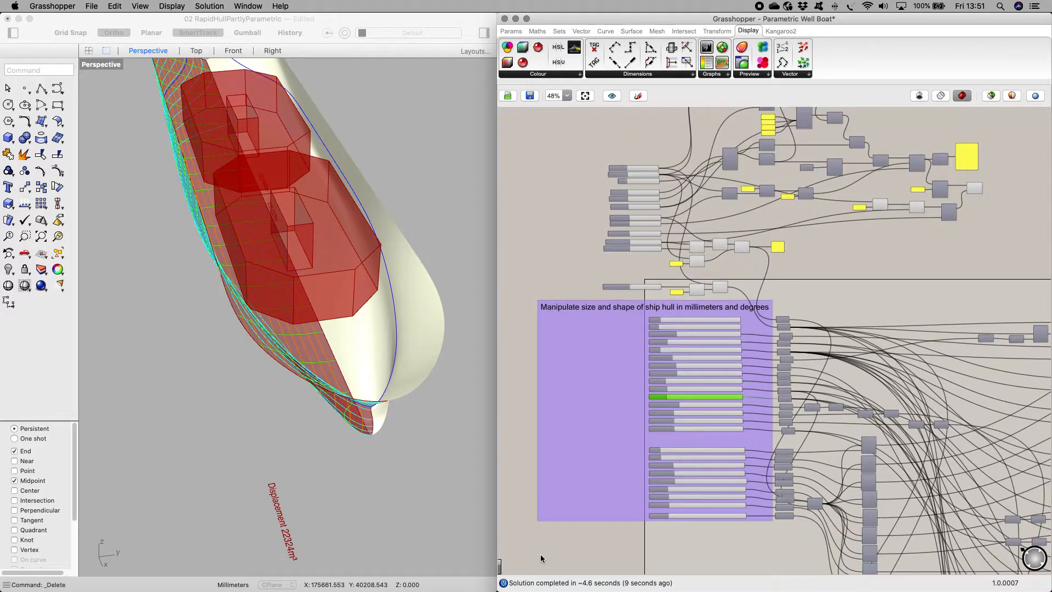
{"action": "scroll", "coordinate": [716, 186], "scroll_direction": "up", "scroll_amount": 10}
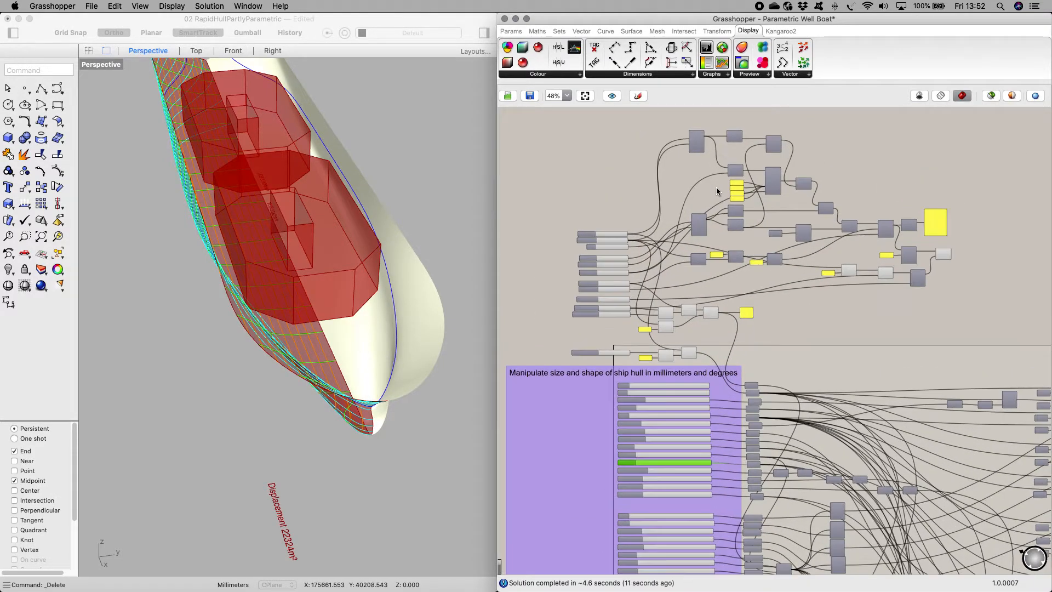
{"action": "scroll", "coordinate": [652, 333], "scroll_direction": "down", "scroll_amount": 8}
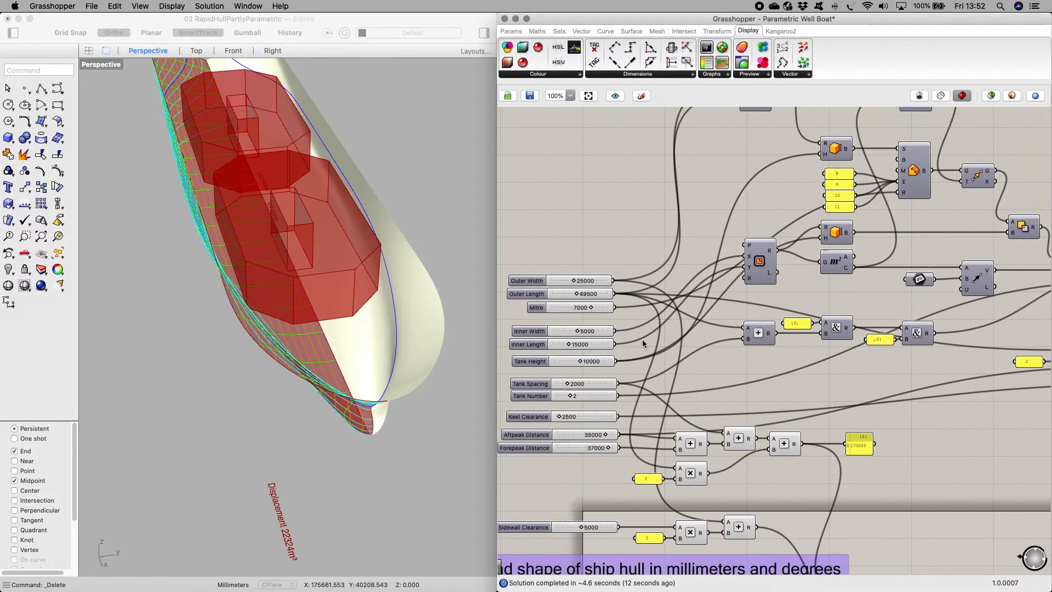
{"action": "scroll", "coordinate": [849, 308], "scroll_direction": "down", "scroll_amount": 2}
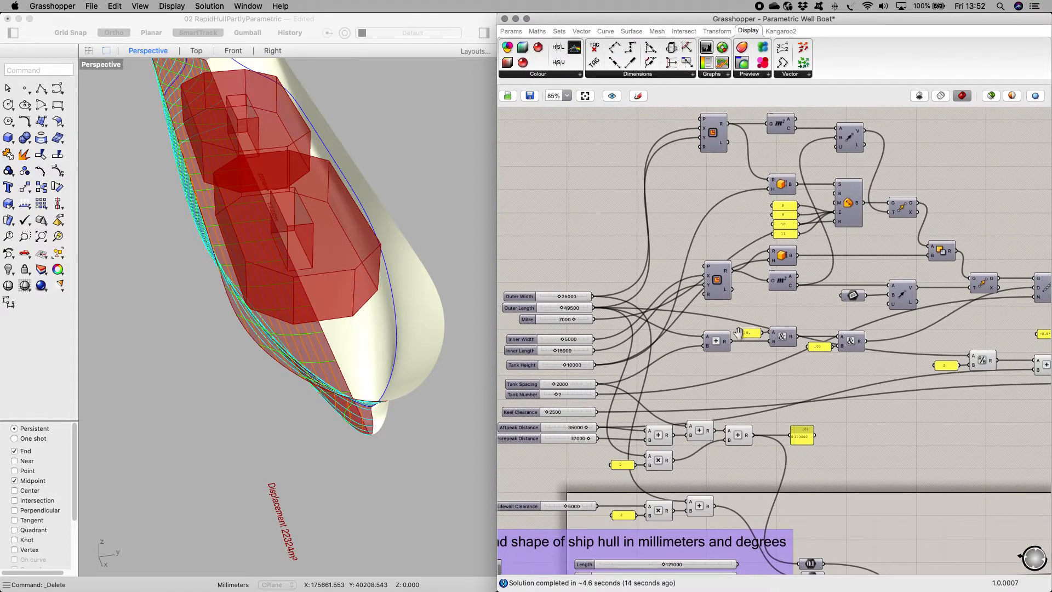
{"action": "right_click_drag", "start_coordinate": [925, 300], "coordinate": [907, 308]}
{"action": "scroll", "coordinate": [550, 309], "scroll_direction": "up", "scroll_amount": 3}
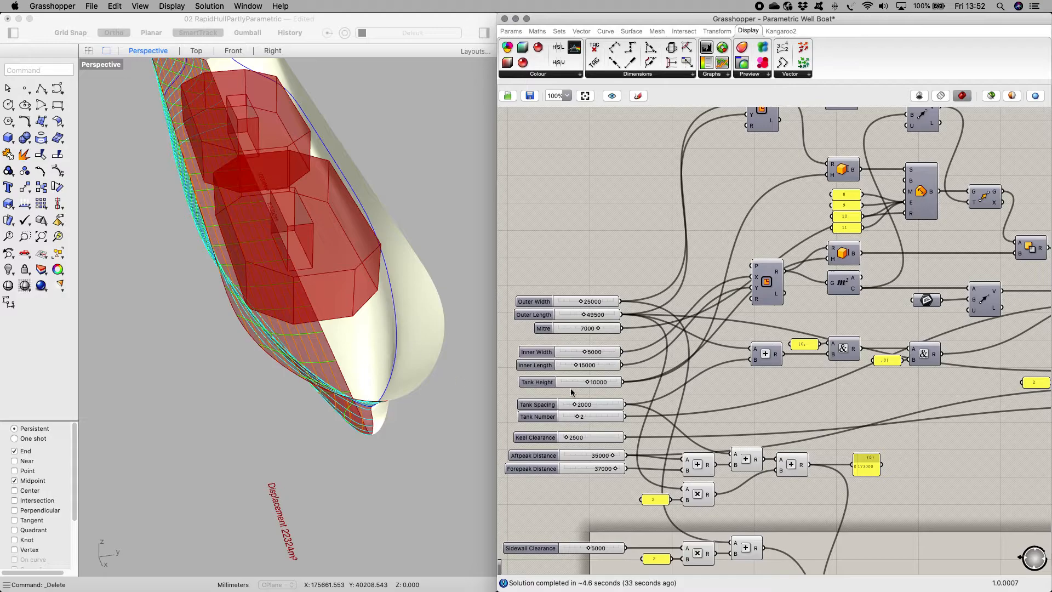
{"action": "right_click_drag", "start_coordinate": [261, 165], "coordinate": [268, 204]}
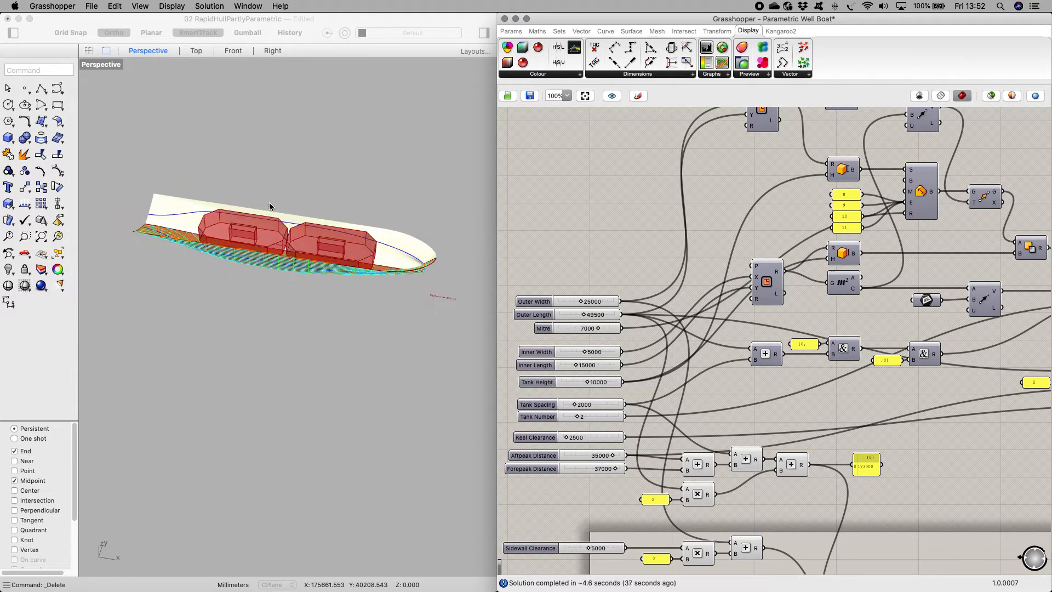
{"action": "scroll", "coordinate": [269, 204], "scroll_direction": "up", "scroll_amount": 3}
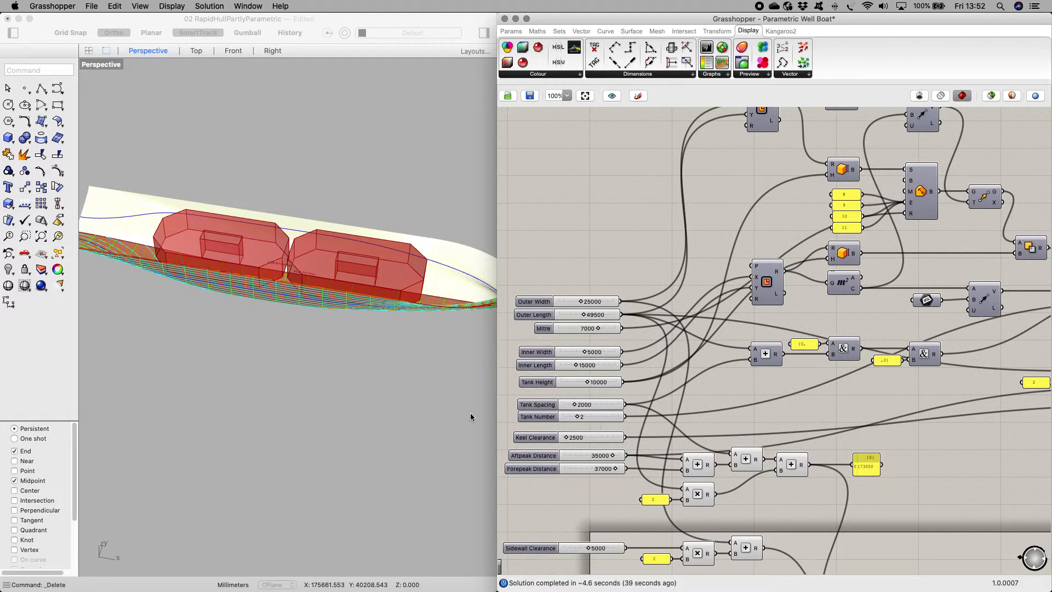
{"action": "scroll", "coordinate": [426, 375], "scroll_direction": "down", "scroll_amount": 5}
{"action": "scroll", "coordinate": [460, 343], "scroll_direction": "up", "scroll_amount": 5}
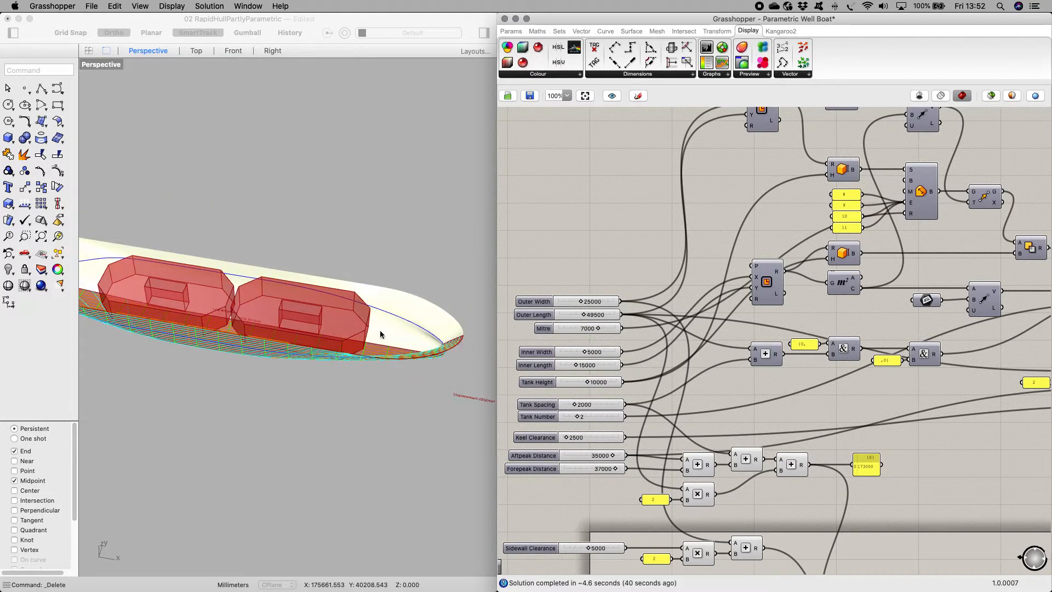
Step: Set the tanks' Outer Length to 60000 and inspect how the tanks fit inside the hull
{"action": "right_click_drag", "start_coordinate": [403, 363], "coordinate": [392, 312]}
{"action": "scroll", "coordinate": [251, 321], "scroll_direction": "up", "scroll_amount": 3}
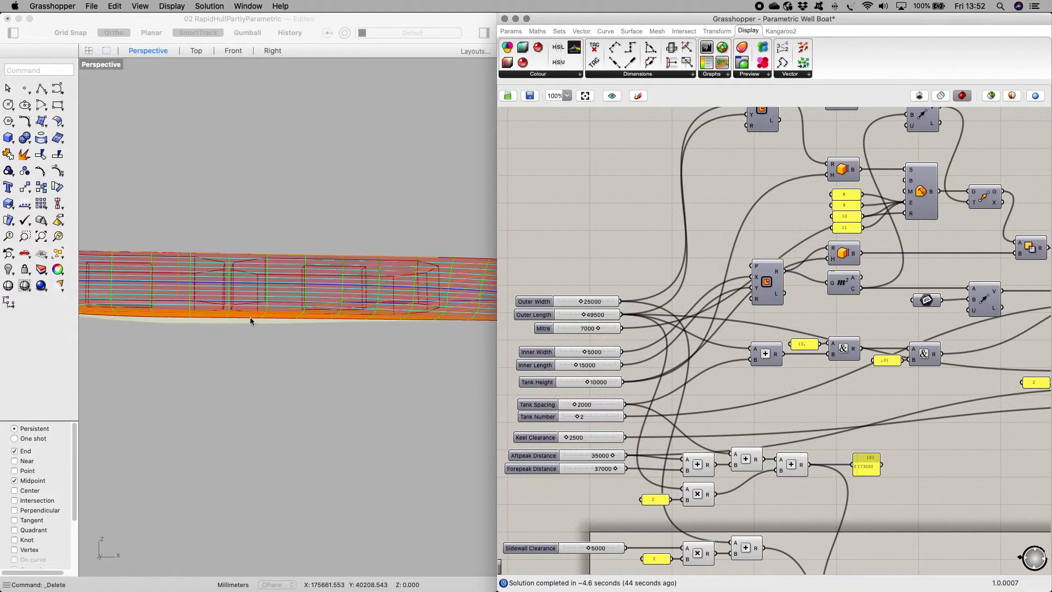
{"action": "scroll", "coordinate": [321, 328], "scroll_direction": "up", "scroll_amount": 3}
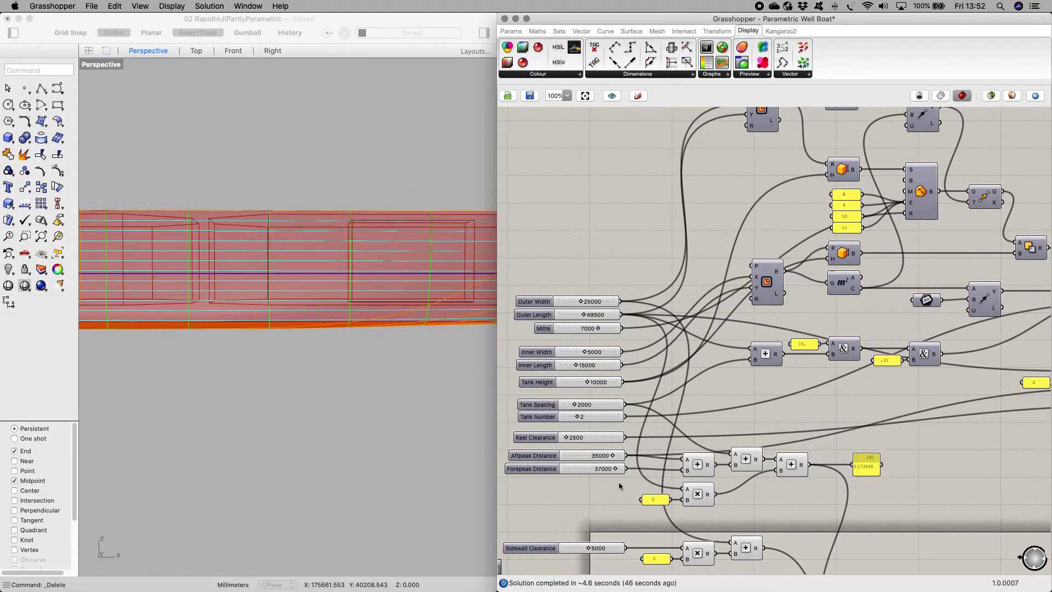
{"action": "scroll", "coordinate": [266, 400], "scroll_direction": "down", "scroll_amount": 3}
{"action": "right_click_drag", "start_coordinate": [266, 402], "coordinate": [357, 406]}
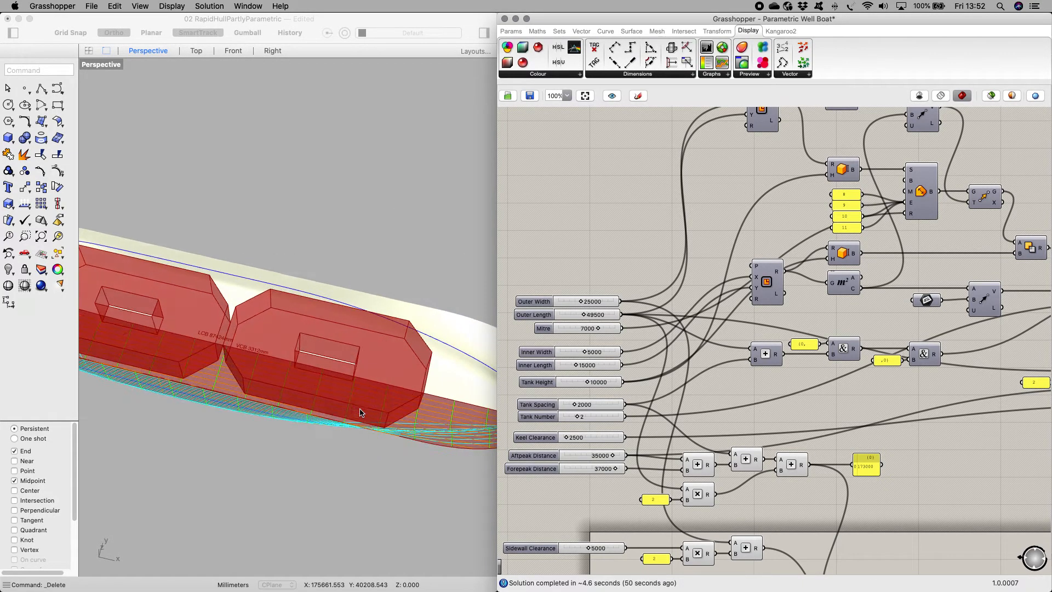
{"action": "double_click", "coordinate": [589, 316]}
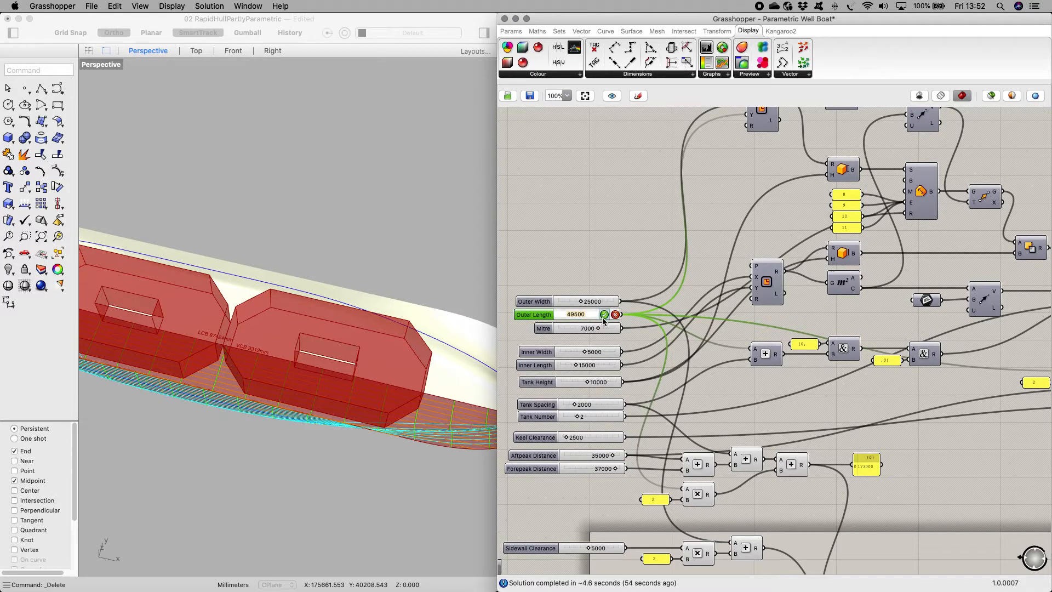
{"action": "type", "text": "60000"}
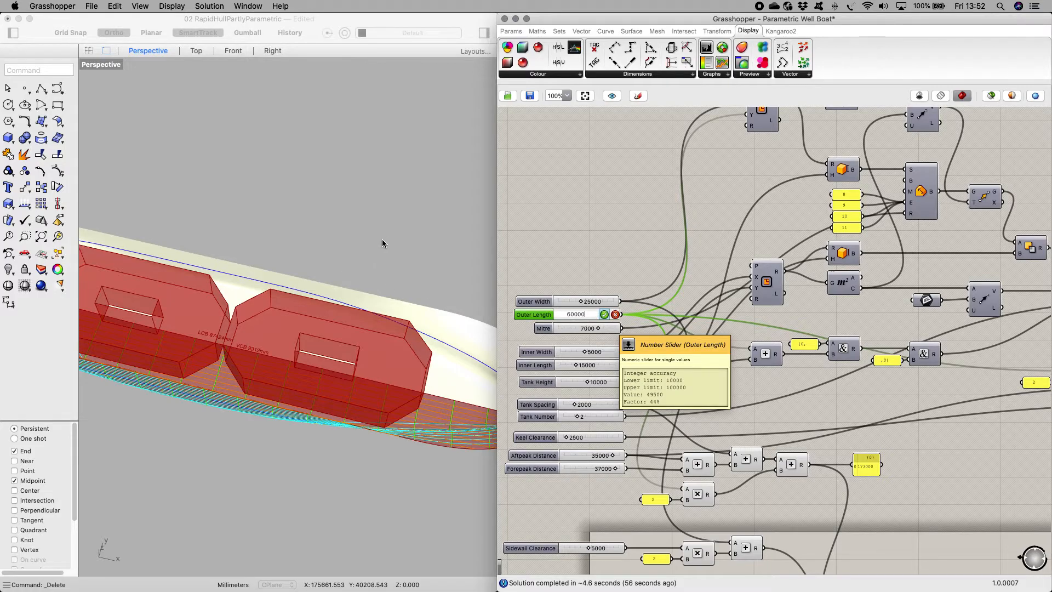
{"action": "key", "text": "Return"}
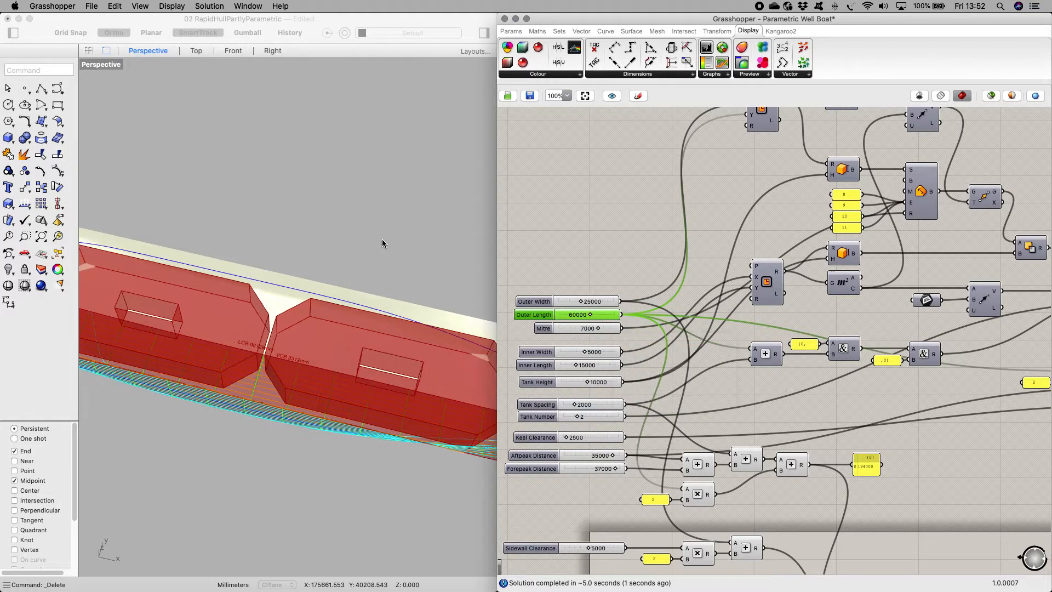
{"action": "scroll", "coordinate": [284, 308], "scroll_direction": "down", "scroll_amount": 3}
{"action": "scroll", "coordinate": [341, 315], "scroll_direction": "up", "scroll_amount": 2}
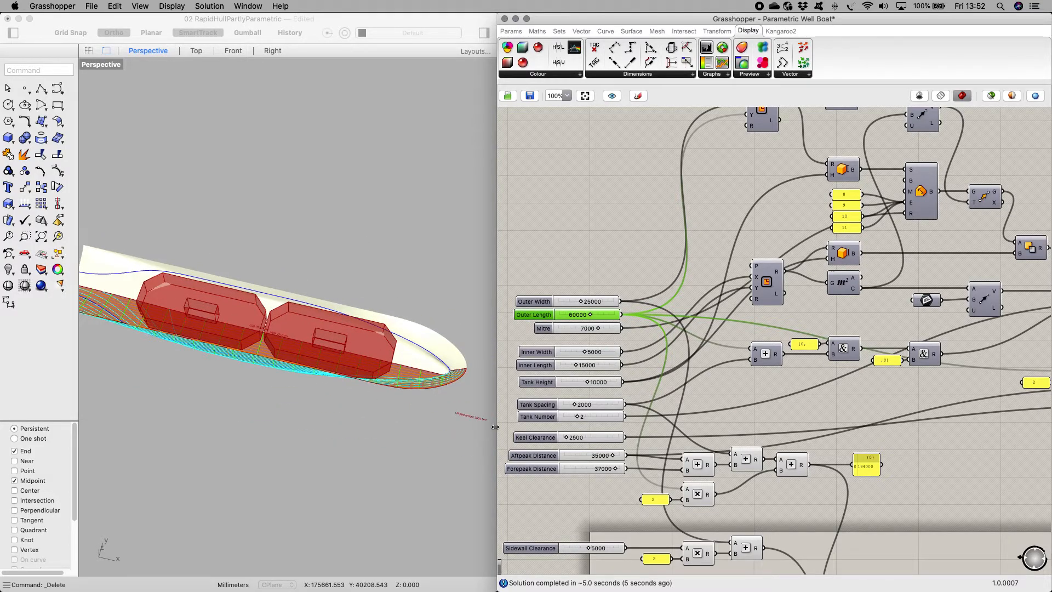
{"action": "scroll", "coordinate": [493, 425], "scroll_direction": "up", "scroll_amount": 3}
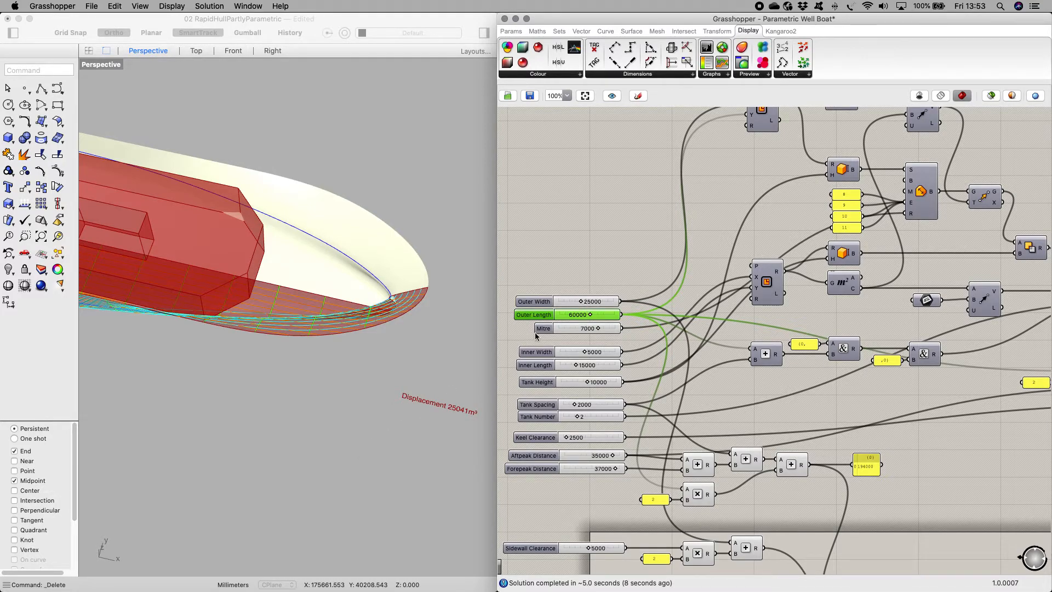
Step: Set the tanks' Outer Length to 49000 and show the hull from its outer side
{"action": "double_click", "coordinate": [582, 314]}
{"action": "type", "text": "49"}
{"action": "scroll", "coordinate": [370, 385], "scroll_direction": "up", "scroll_amount": 10}
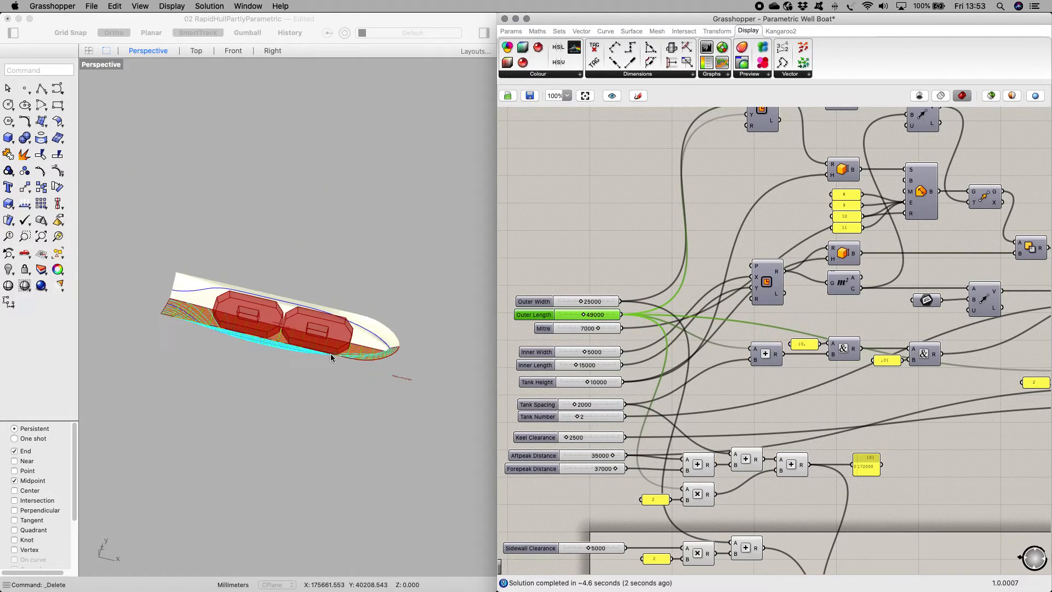
{"action": "right_click_drag", "start_coordinate": [313, 410], "coordinate": [286, 404]}
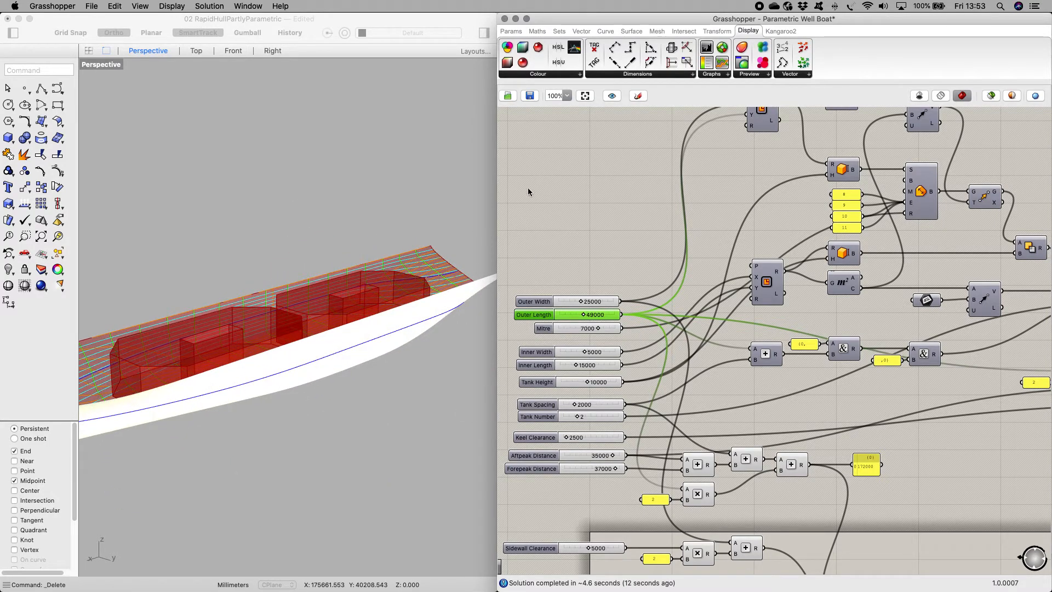
Step: Locate the Draught slider beneath the Carene displacement panel in the definition and lower it to 5500
{"action": "scroll", "coordinate": [550, 158], "scroll_direction": "down", "scroll_amount": 5}
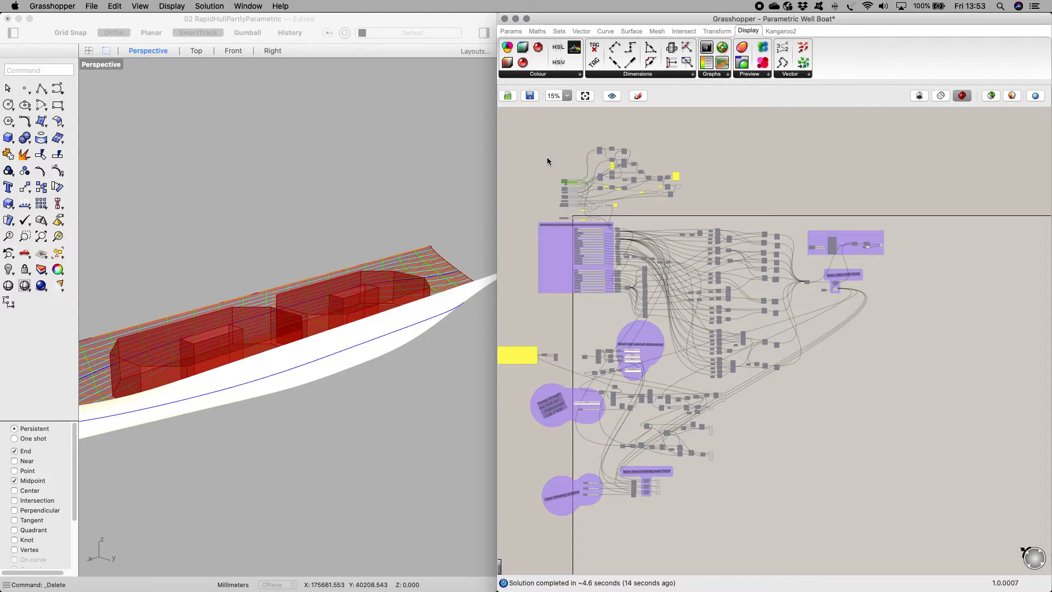
{"action": "scroll", "coordinate": [576, 385], "scroll_direction": "up", "scroll_amount": 10}
{"action": "scroll", "coordinate": [608, 407], "scroll_direction": "up", "scroll_amount": 5}
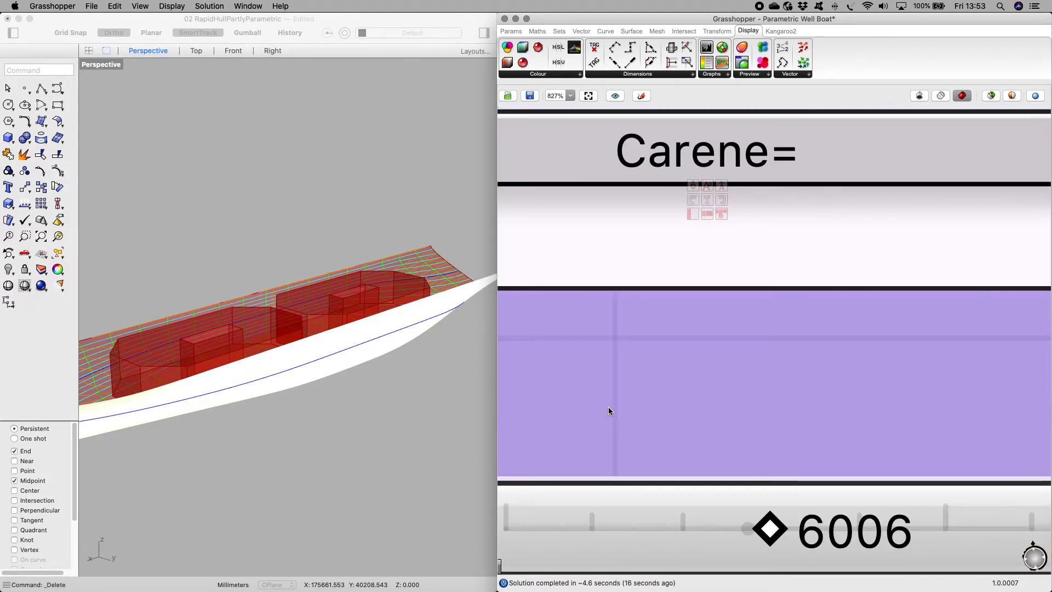
{"action": "scroll", "coordinate": [627, 408], "scroll_direction": "down", "scroll_amount": 3}
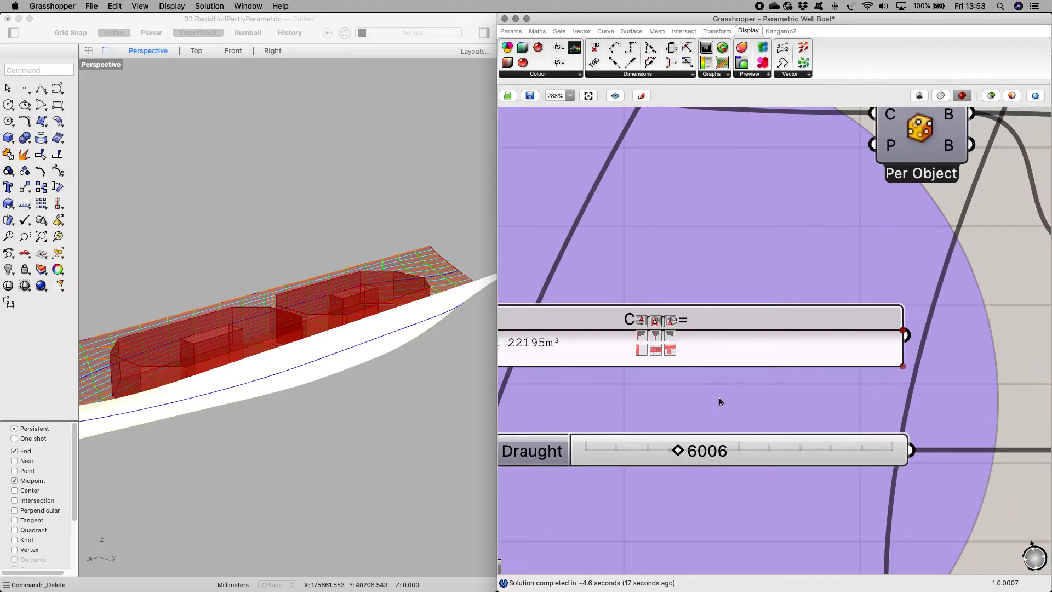
{"action": "scroll", "coordinate": [564, 359], "scroll_direction": "up", "scroll_amount": 1}
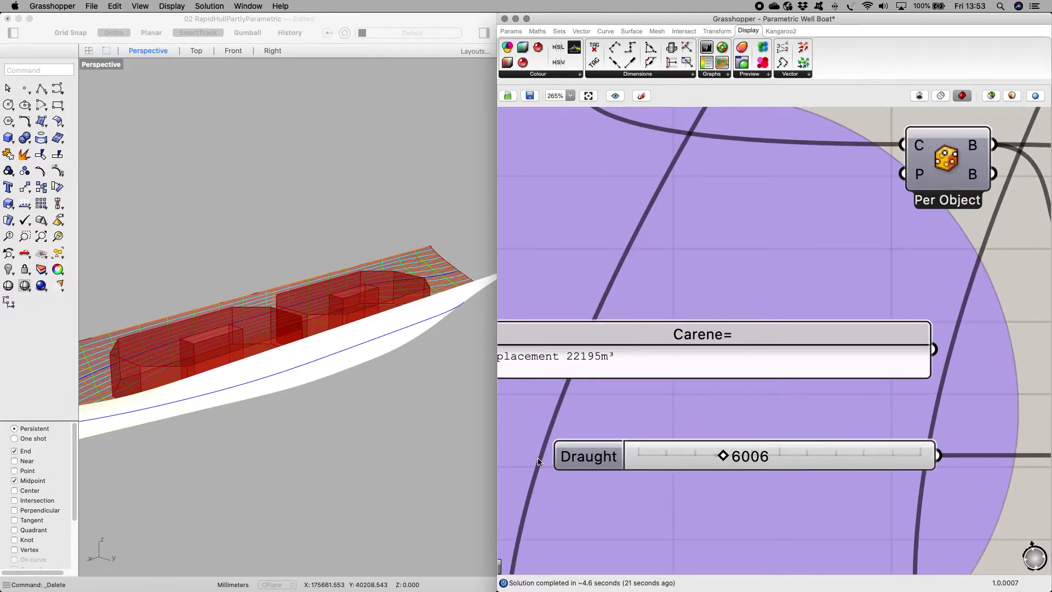
{"action": "scroll", "coordinate": [778, 399], "scroll_direction": "down", "scroll_amount": 1}
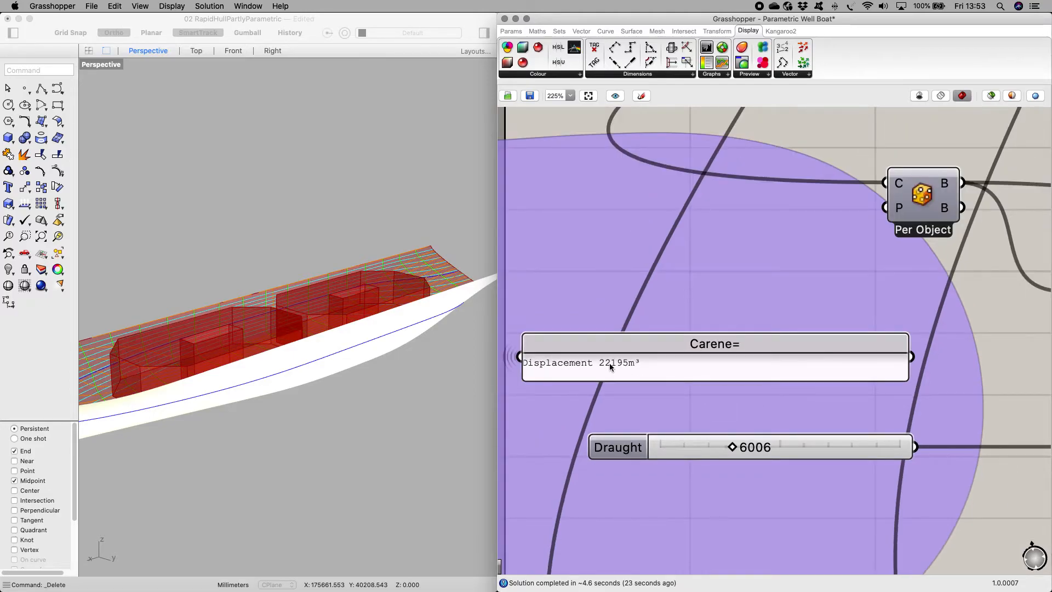
{"action": "scroll", "coordinate": [609, 362], "scroll_direction": "up", "scroll_amount": 1}
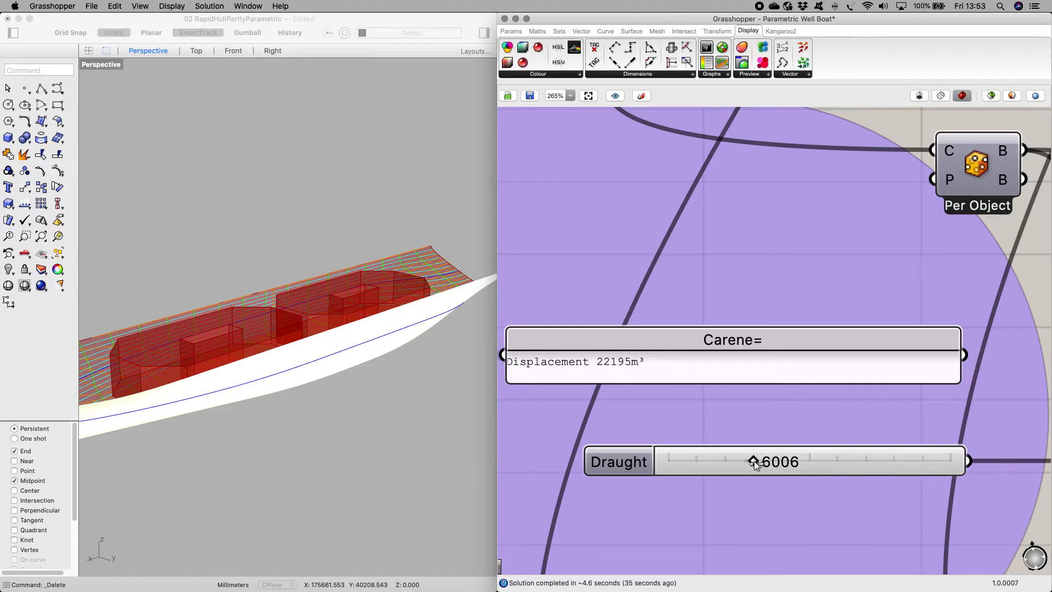
{"action": "mouse_move", "coordinate": [754, 461]}
{"action": "left_mouse_down"}
{"action": "mouse_move", "coordinate": [793, 461]}
{"action": "mouse_move", "coordinate": [735, 462]}
{"action": "mouse_move", "coordinate": [748, 460]}
{"action": "left_mouse_up"}
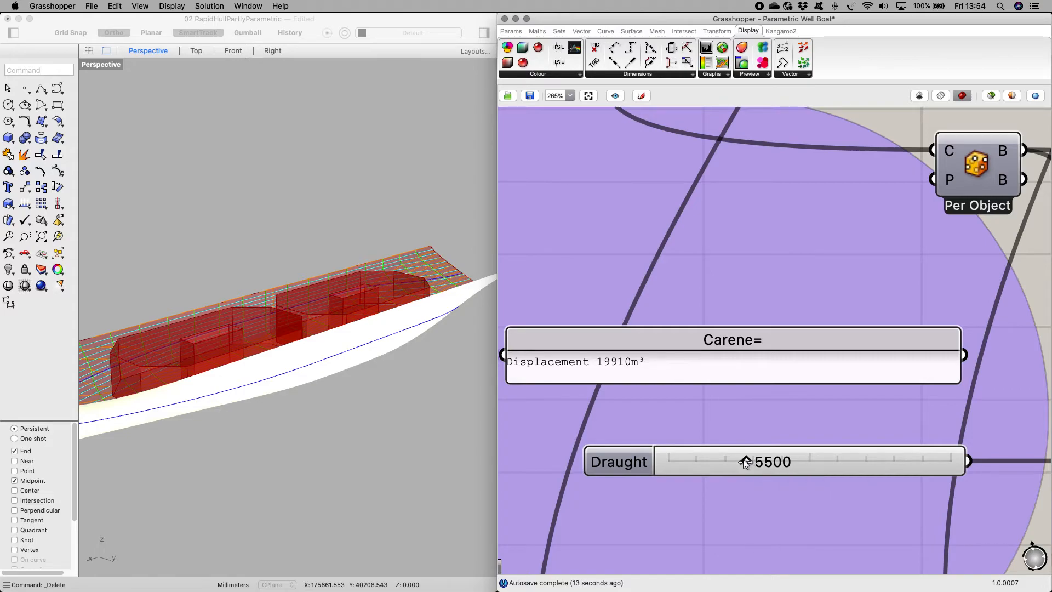
Step: Set the Draught to 6005 and show the whole hull with its tanks from above the bow
{"action": "left_click_drag", "start_coordinate": [745, 462], "coordinate": [751, 461]}
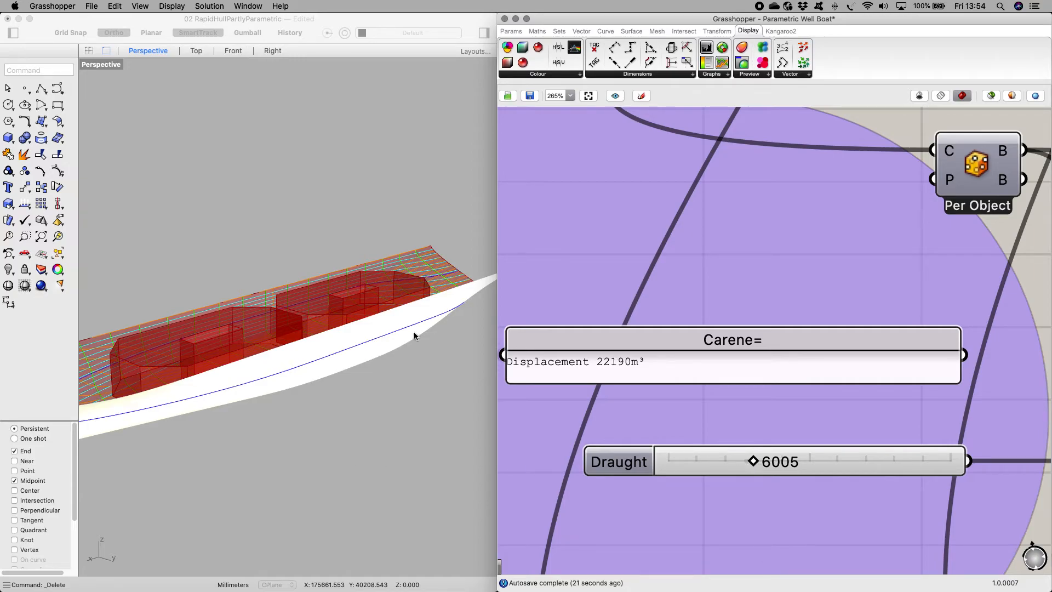
{"action": "scroll", "coordinate": [422, 318], "scroll_direction": "down", "scroll_amount": 3}
{"action": "scroll", "coordinate": [162, 362], "scroll_direction": "up", "scroll_amount": 3}
{"action": "right_click_drag", "start_coordinate": [158, 373], "coordinate": [242, 378]}
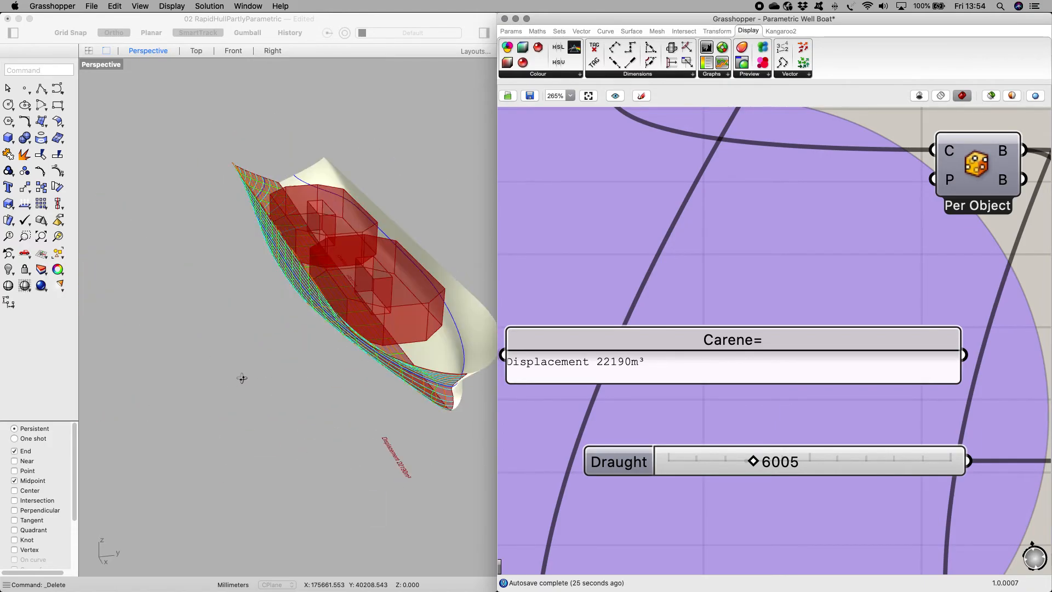
Step: Enlarge the Rhino window to fill the screen, minimize Grasshopper, and show the Properties and Grasshopper panels again
{"action": "left_click", "coordinate": [277, 21]}
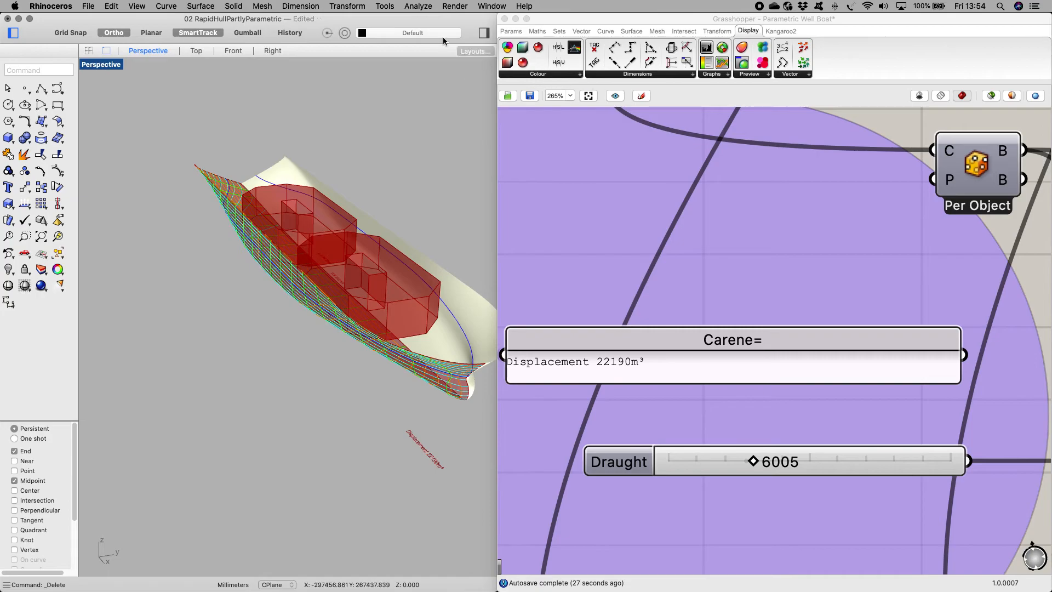
{"action": "double_click", "coordinate": [464, 22]}
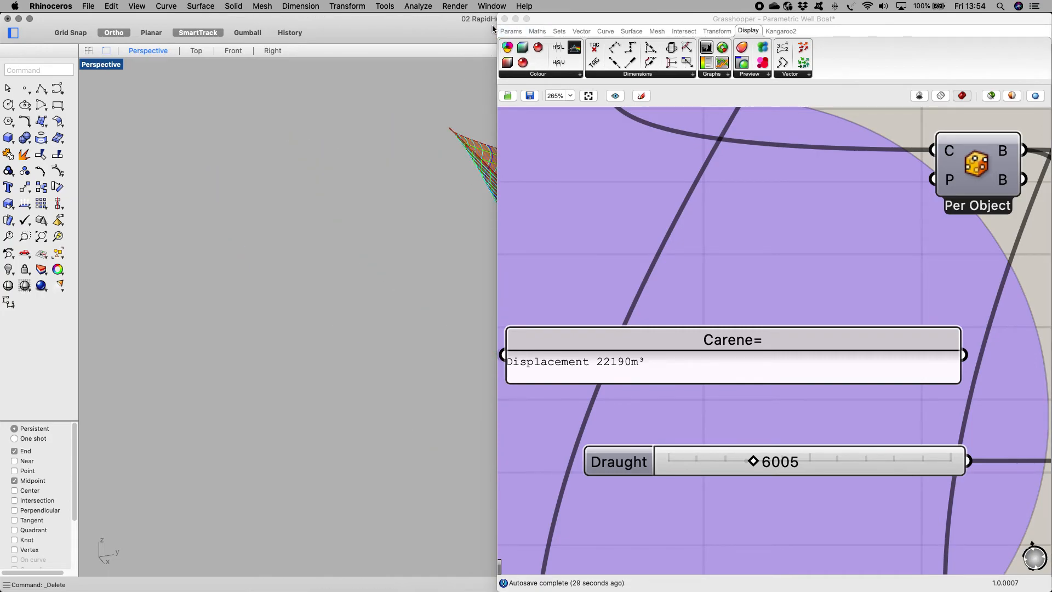
{"action": "left_click", "coordinate": [516, 19]}
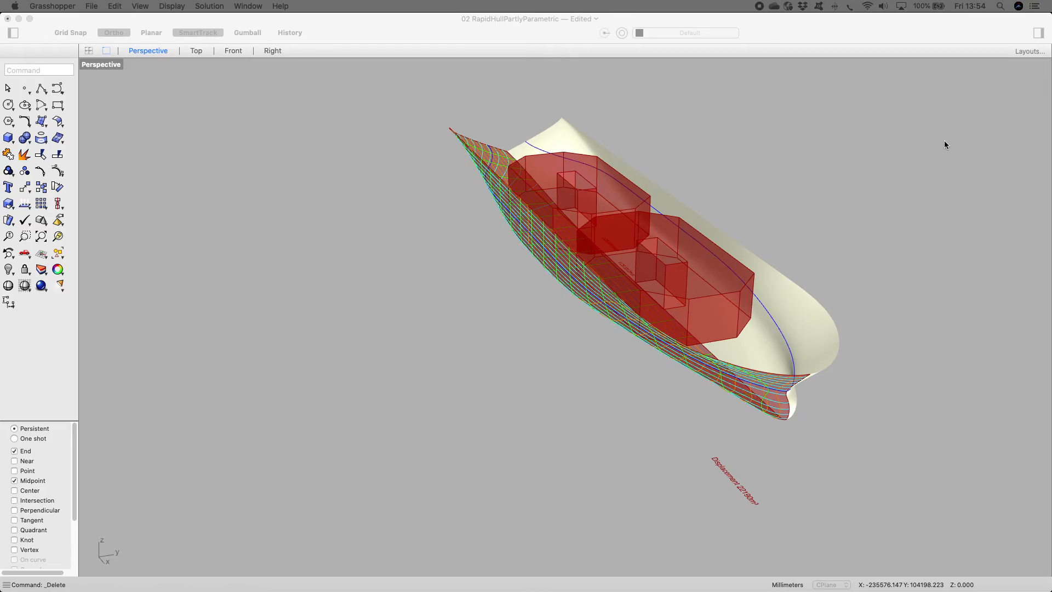
{"action": "left_click", "coordinate": [1039, 33]}
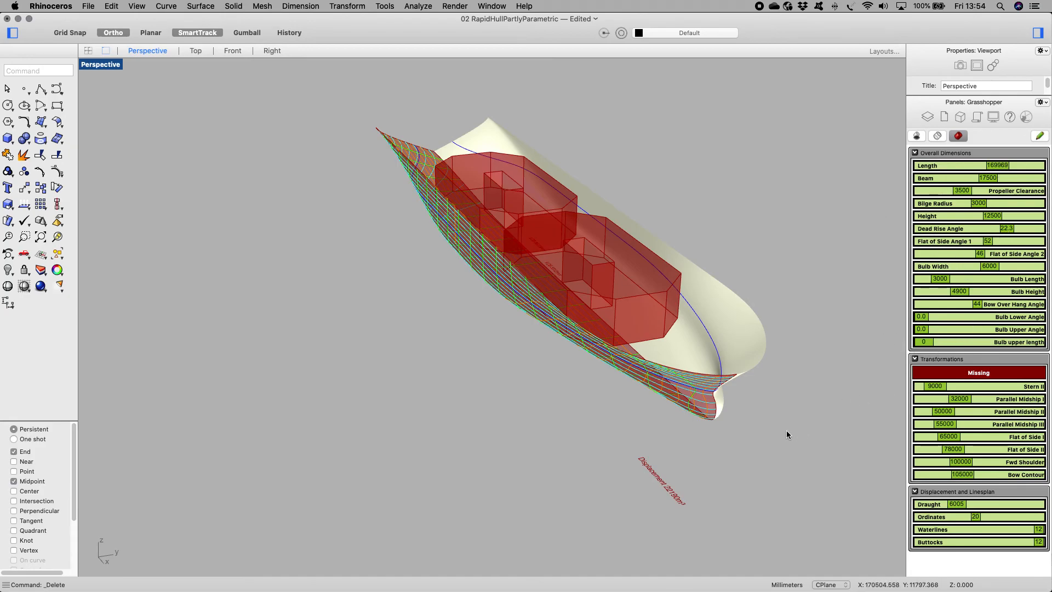
Step: Inspect the hull's side and underside towards the stern in the Perspective view
{"action": "right_click_drag", "start_coordinate": [744, 439], "coordinate": [582, 417]}
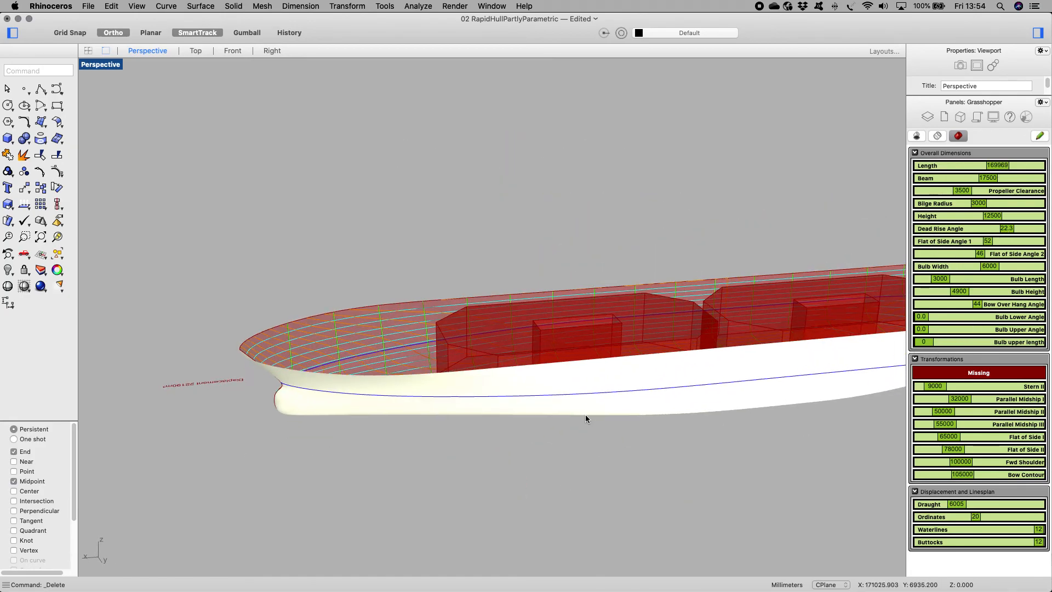
{"action": "scroll", "coordinate": [613, 343], "scroll_direction": "up", "scroll_amount": 3}
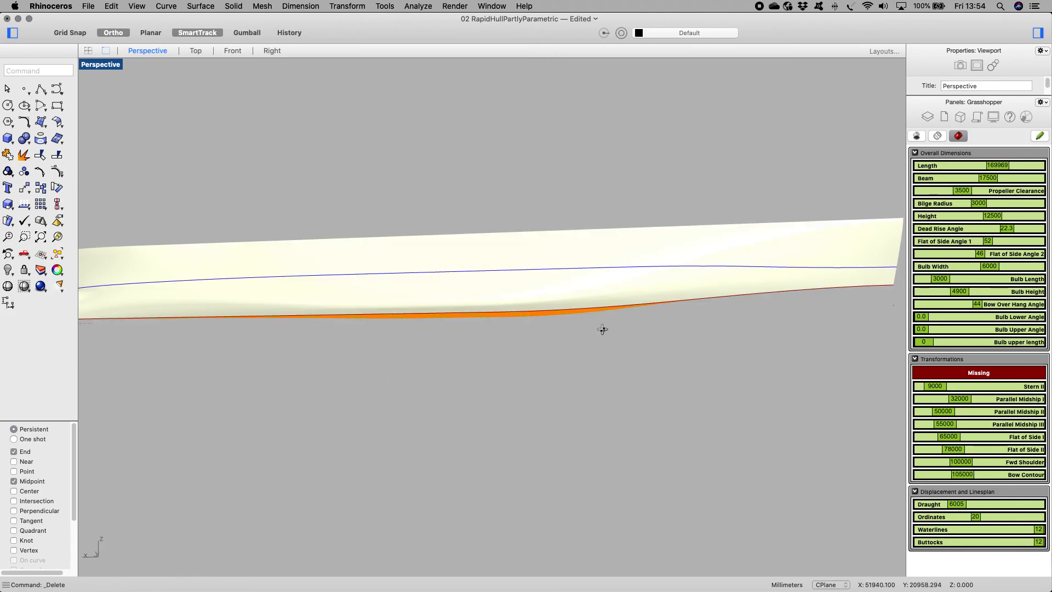